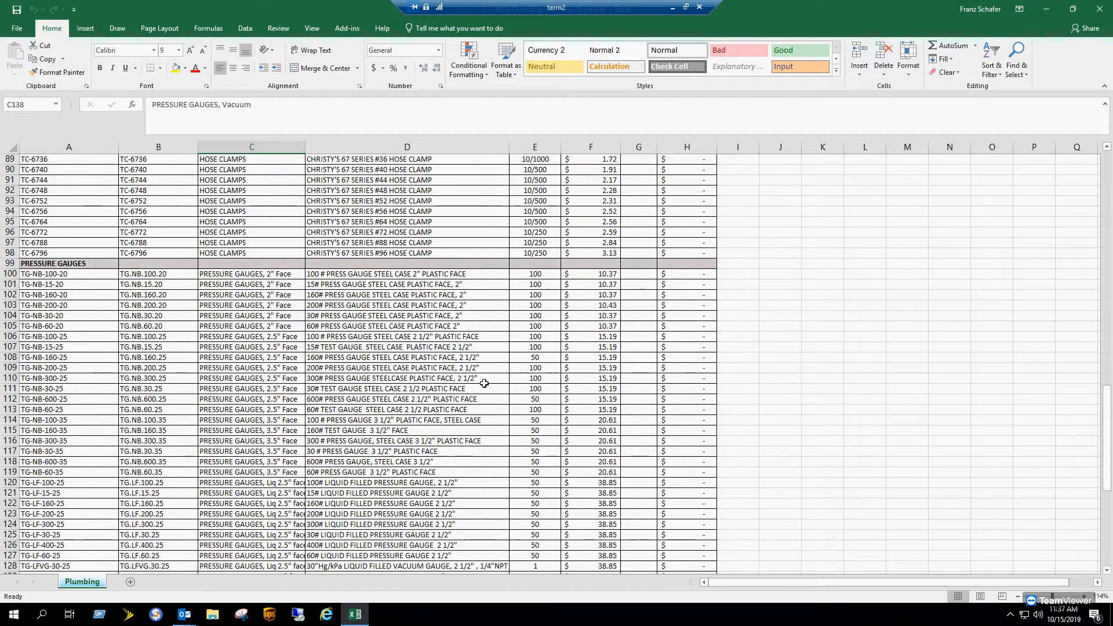
scroll(484, 383, "up", 6)
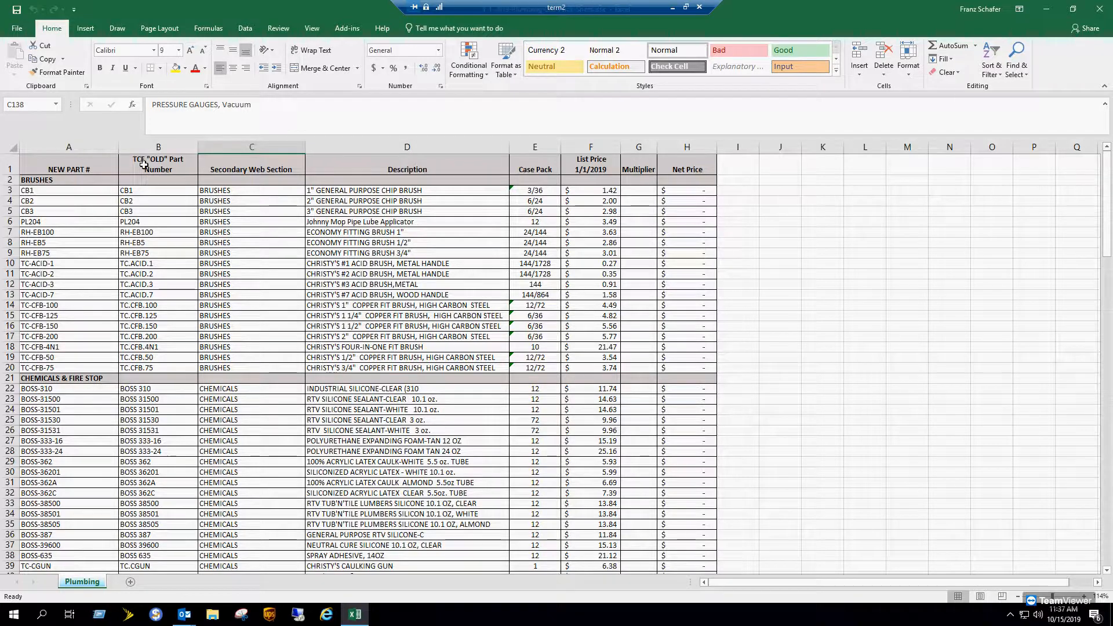
- Clear all formatting from the entire Plumbing sheet
left_click(11, 147)
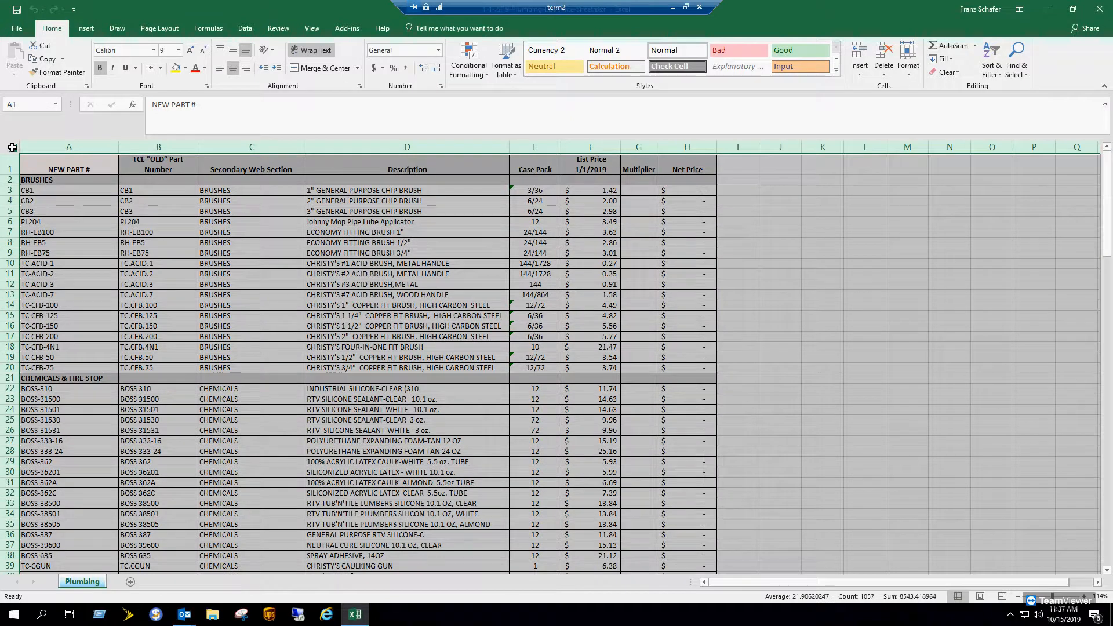
left_click(956, 74)
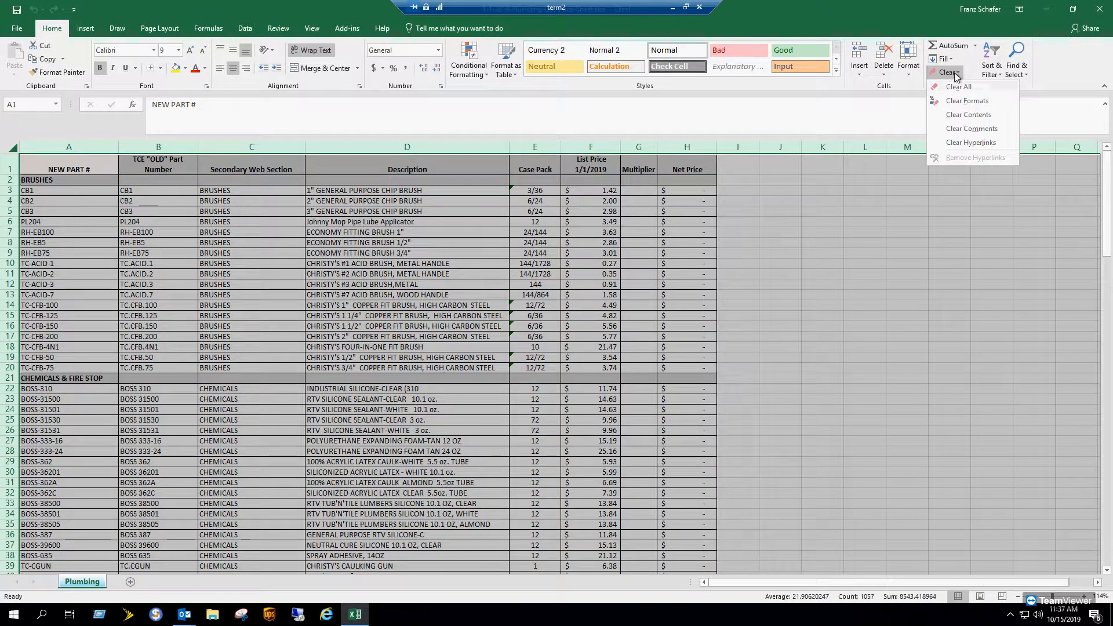
left_click(965, 100)
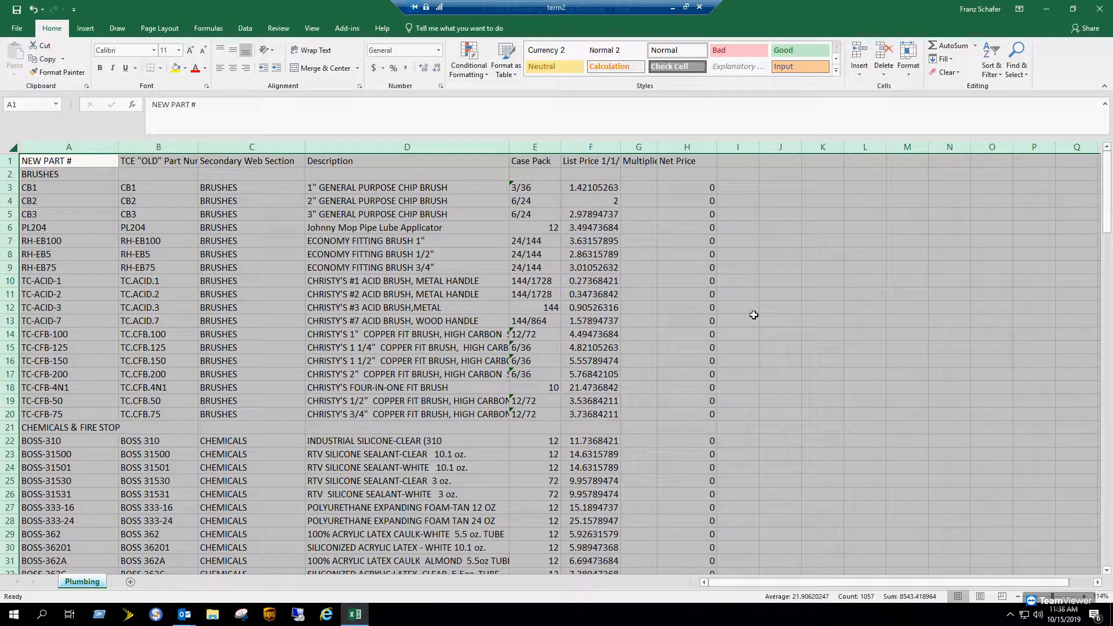
- Delete the Case Pack, Multiplier and Net Price columns (E, G, H)
left_click(696, 146)
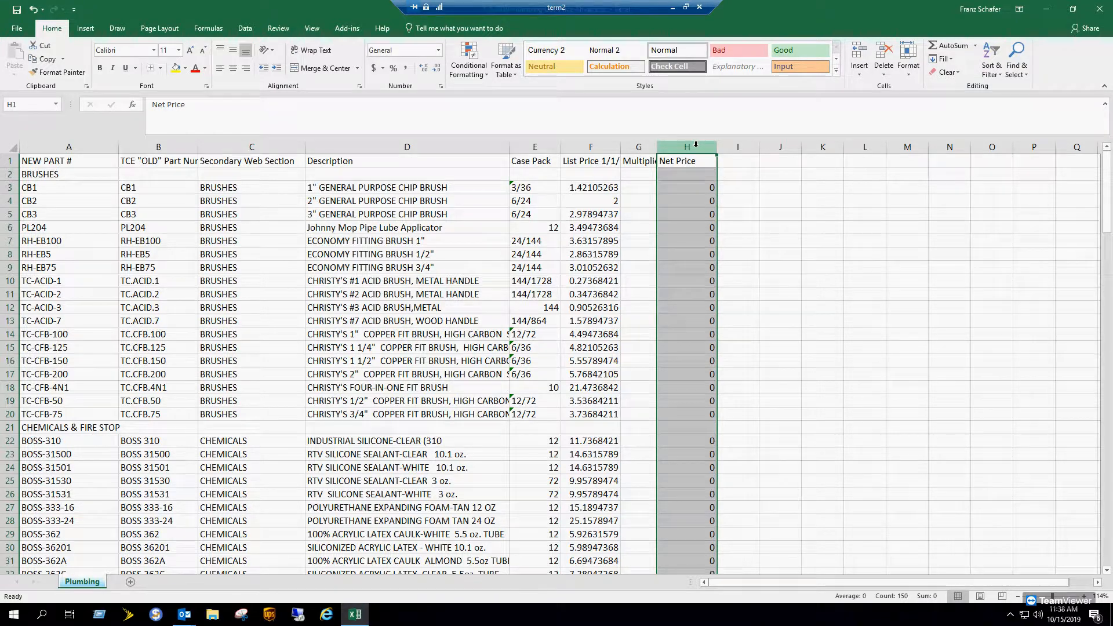
left_click(644, 146, "ctrl")
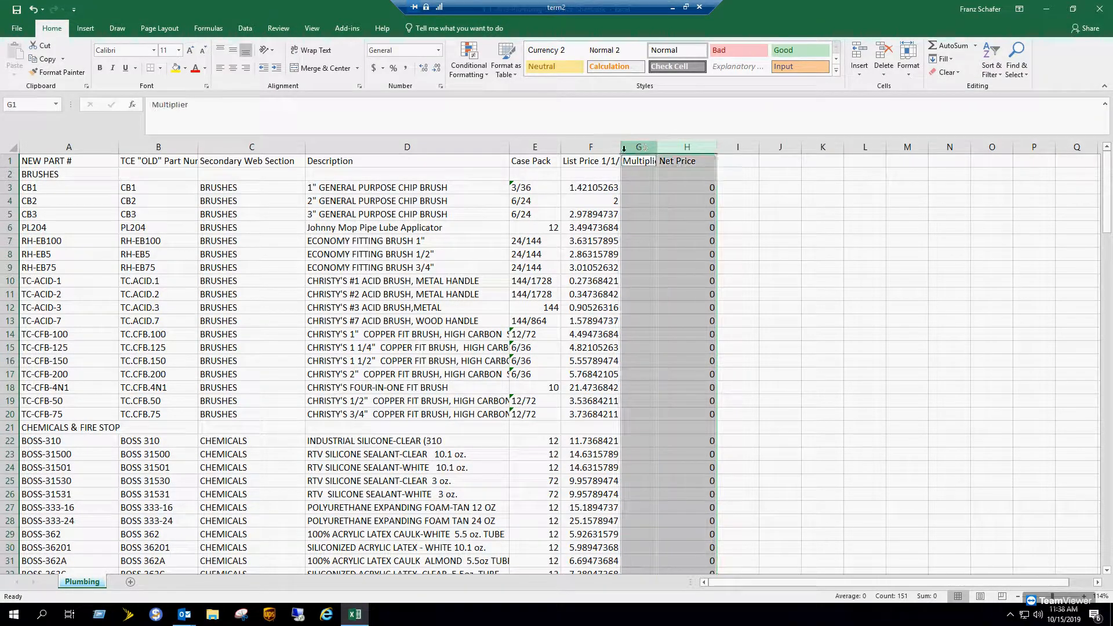
left_click(534, 146, "ctrl")
left_click(490, 146, "ctrl")
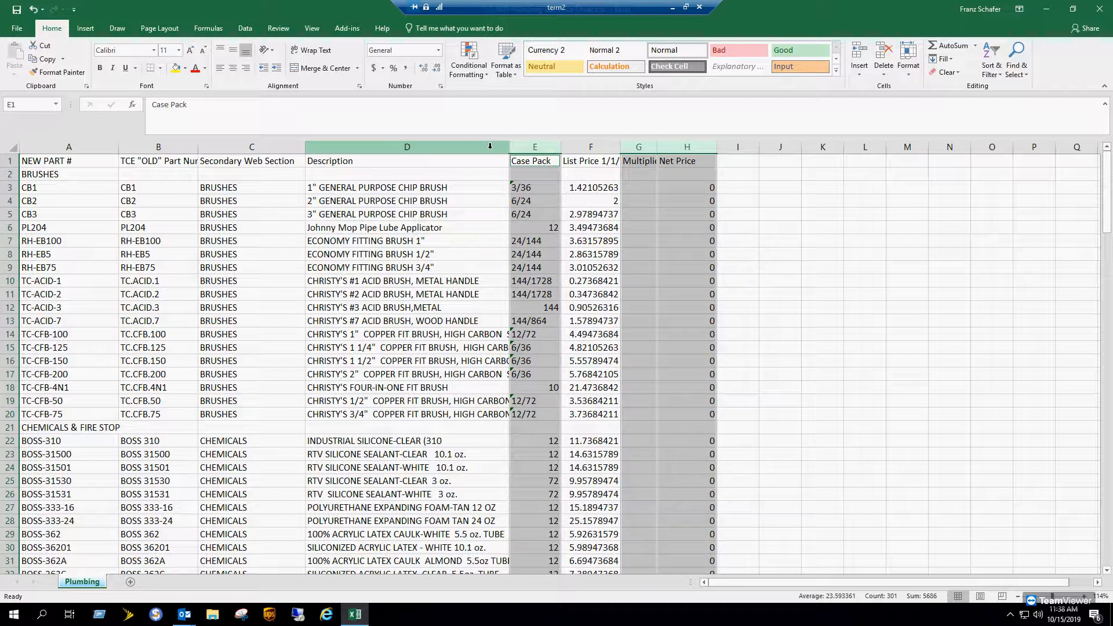
right_click(682, 148)
left_click(713, 241)
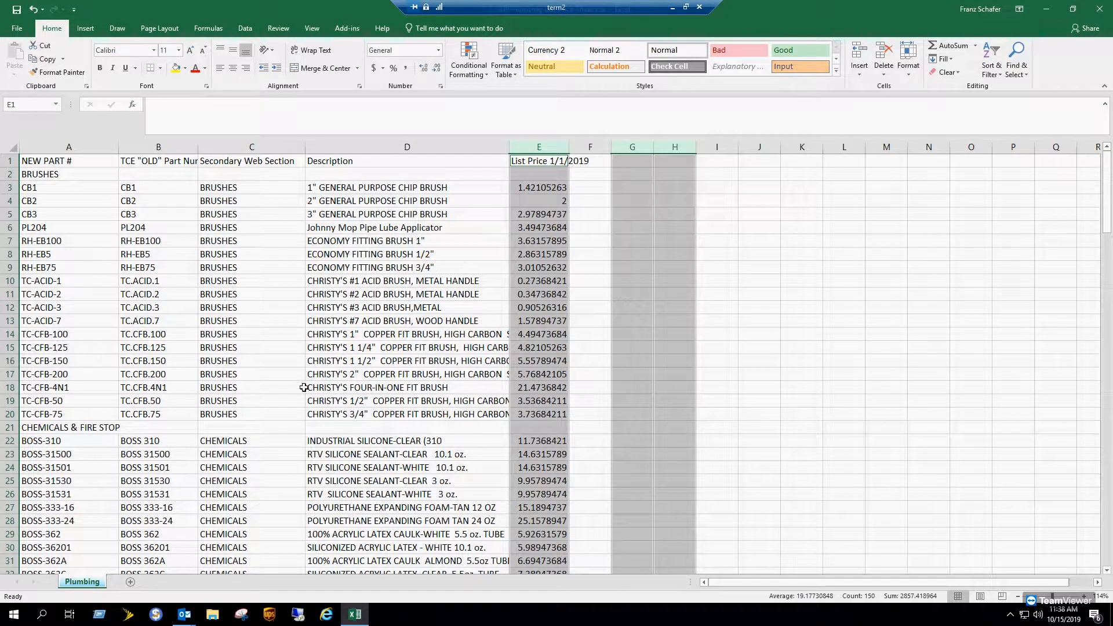
left_click(14, 147)
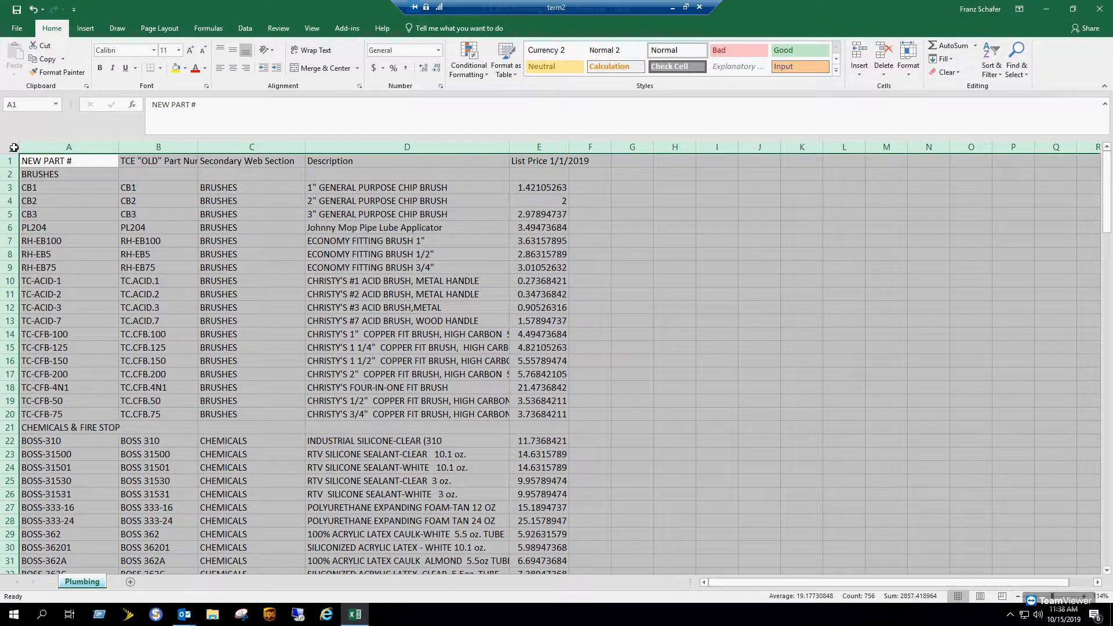
- Custom-sort by Secondary Web Section A to Z with headers, removing the extra Column A level
left_click(991, 64)
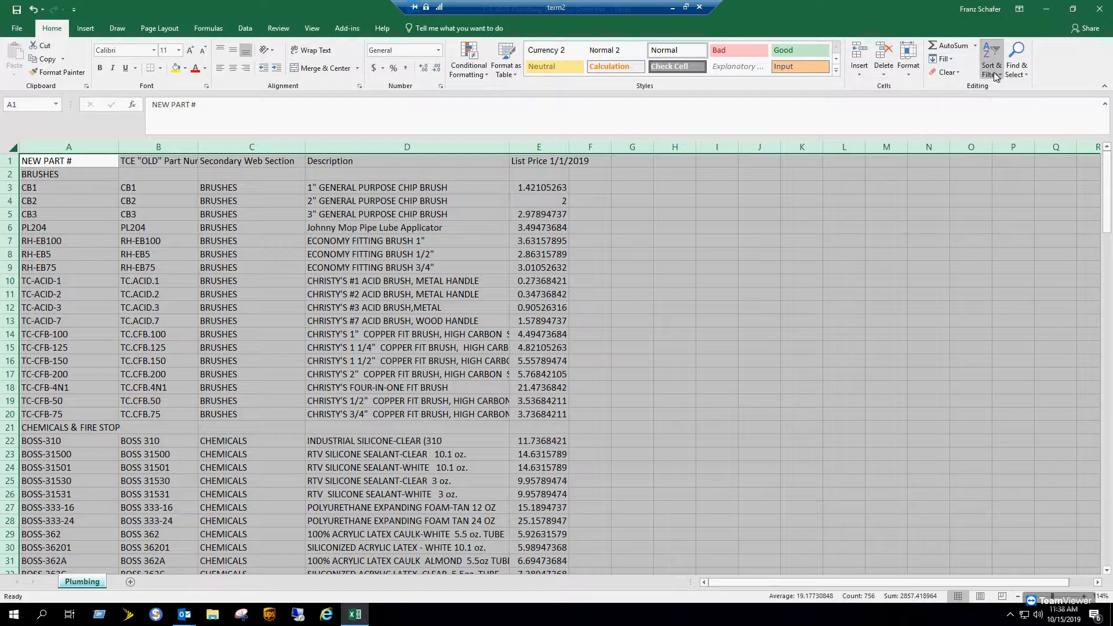
left_click(989, 115)
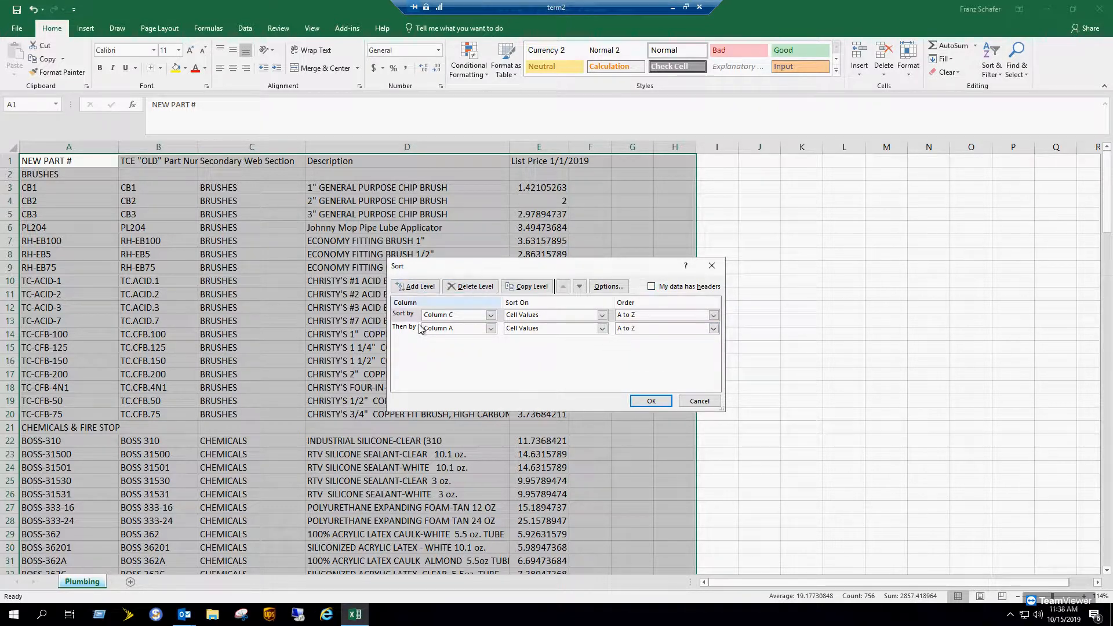
left_click(399, 328)
left_click(471, 286)
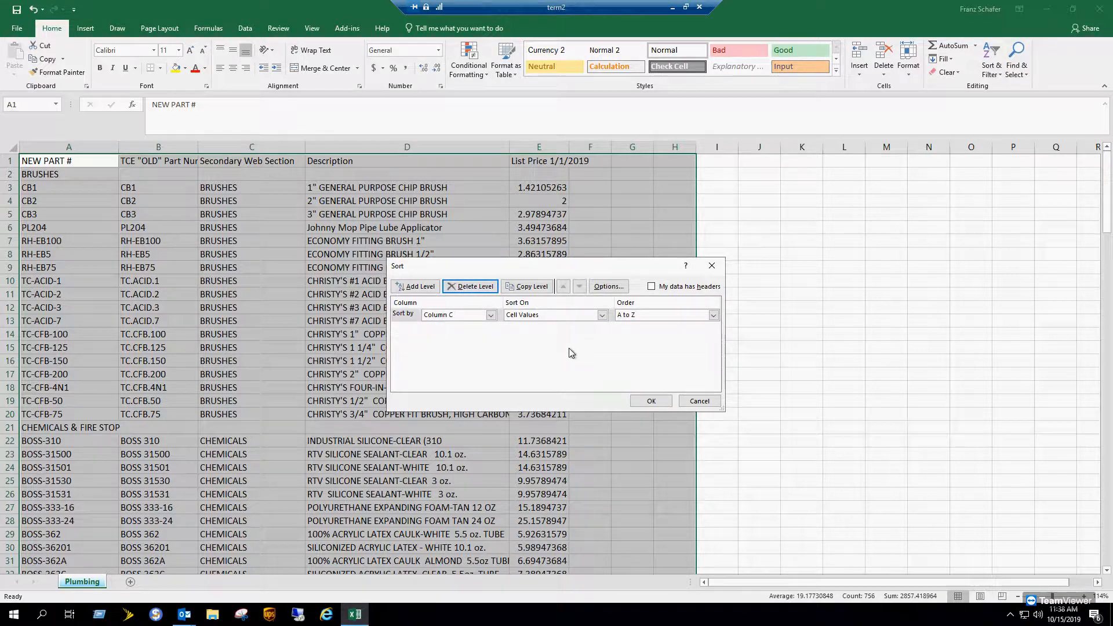
left_click(713, 314)
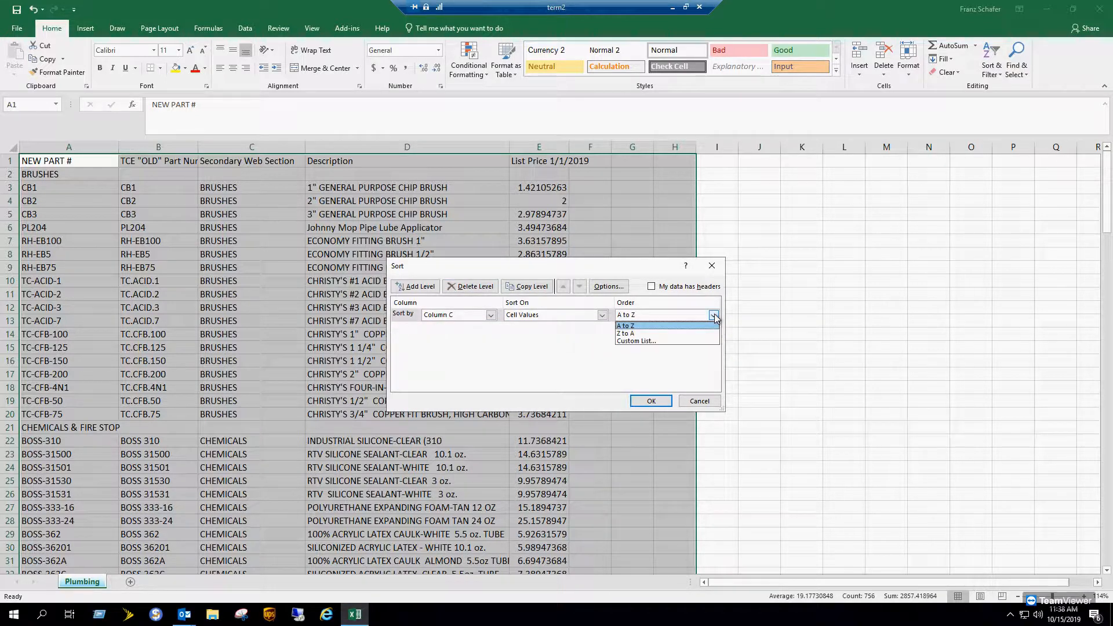
left_click(714, 315)
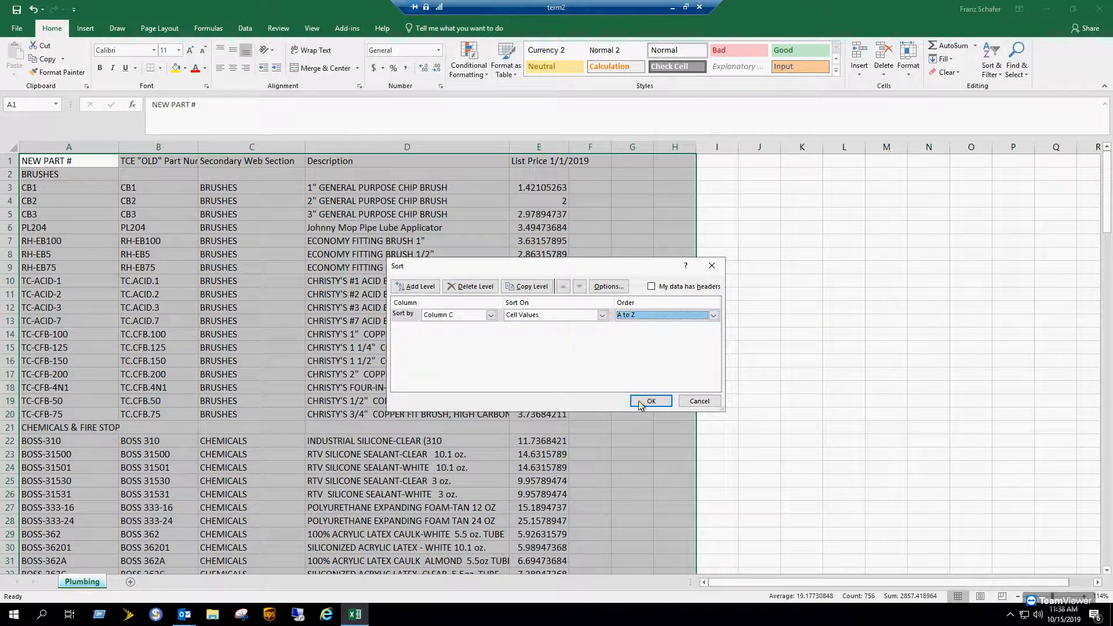
left_click(651, 286)
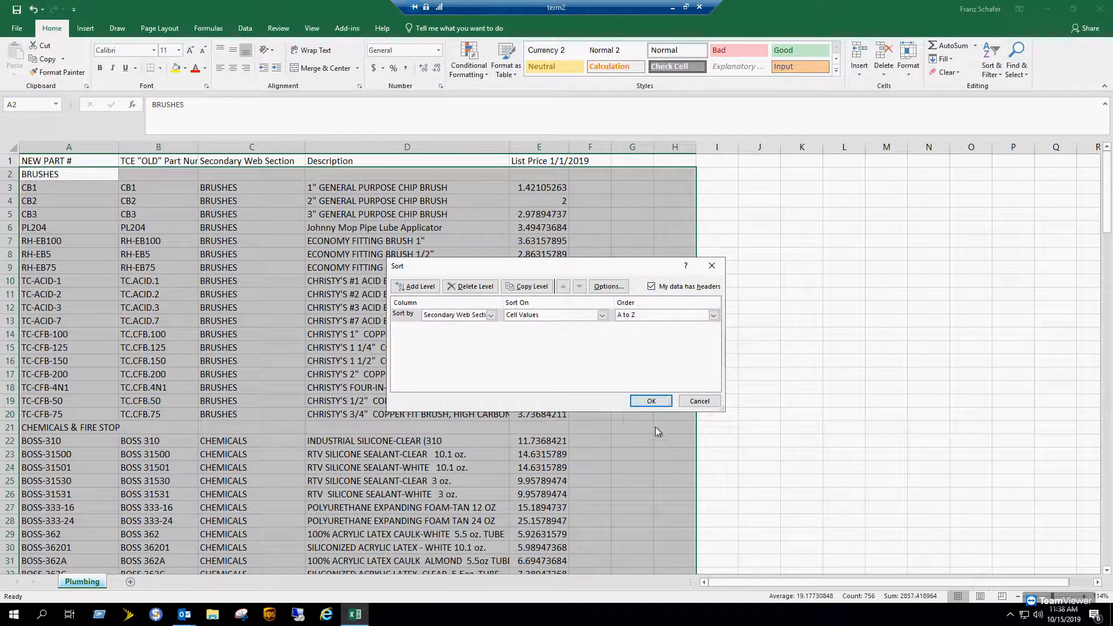
left_click(655, 401)
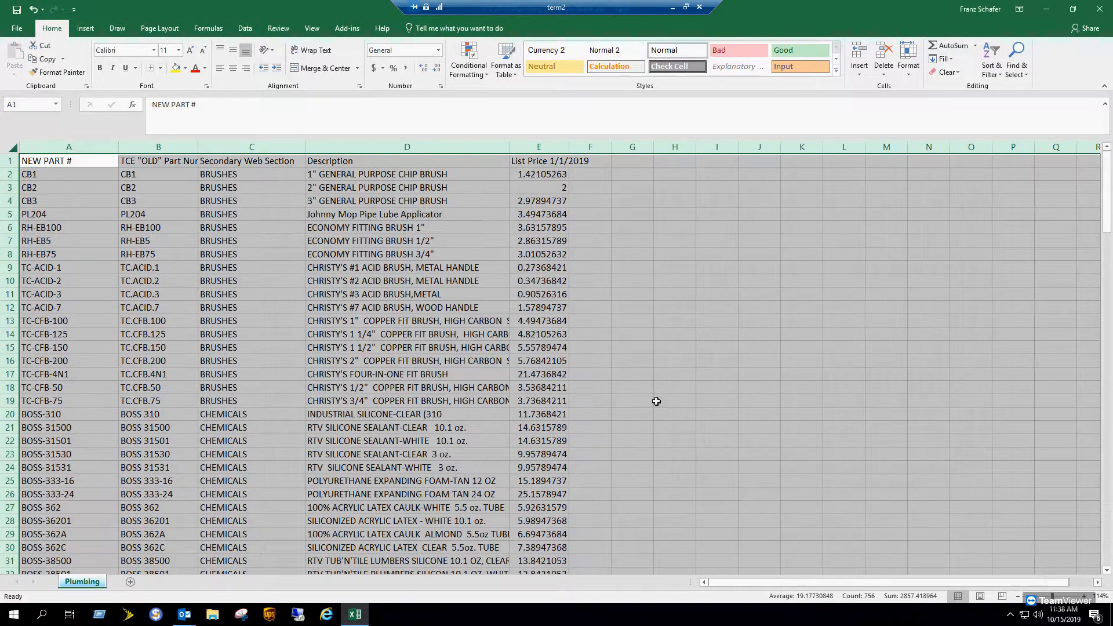
- Delete the six category label rows 151–156, BRUSHES through TEST GAUGES
key("ctrl+End")
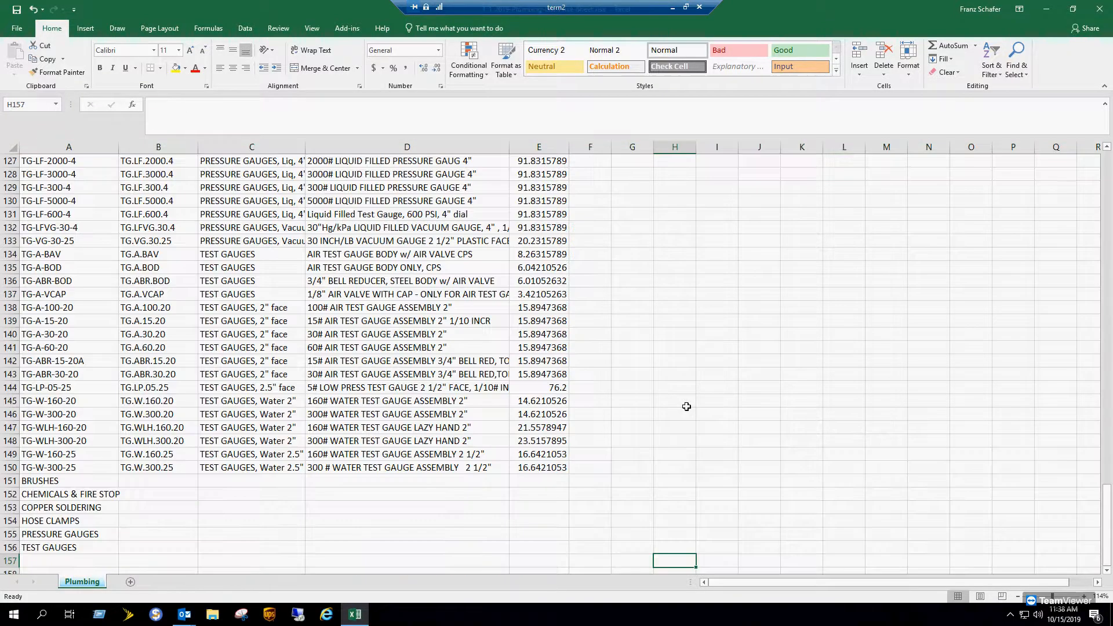
left_click(10, 481)
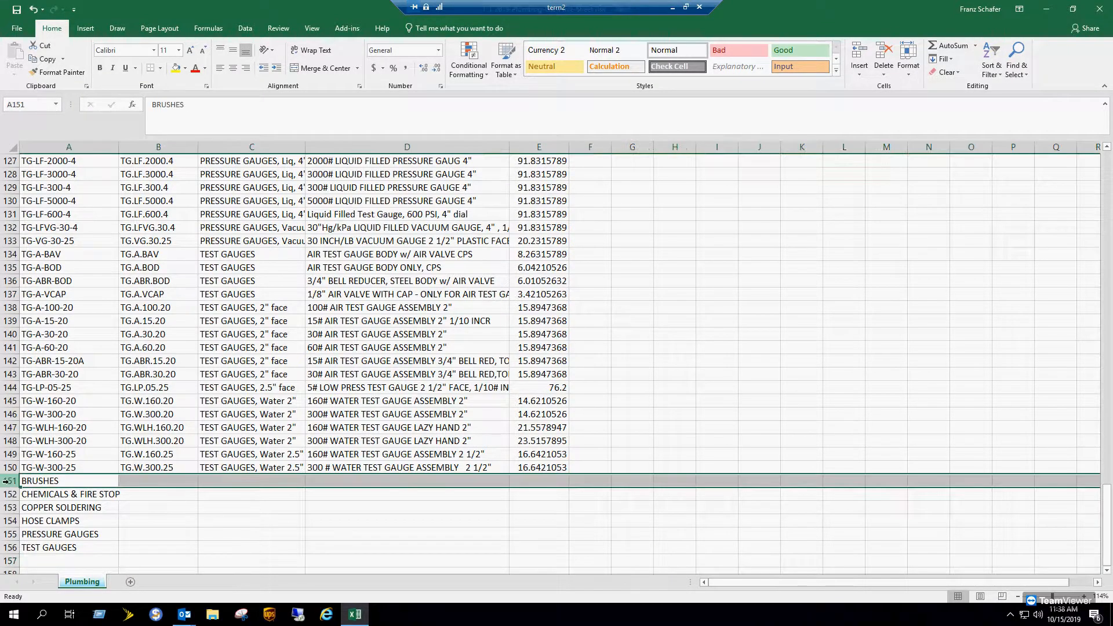
left_click(10, 547, "shift")
right_click(11, 548)
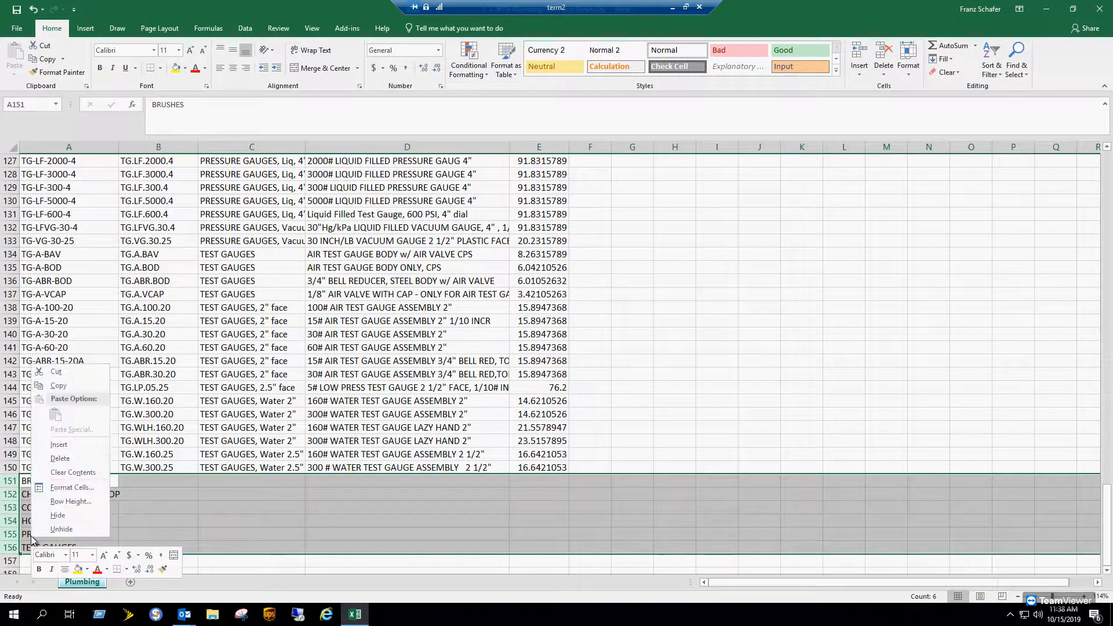
left_click(58, 458)
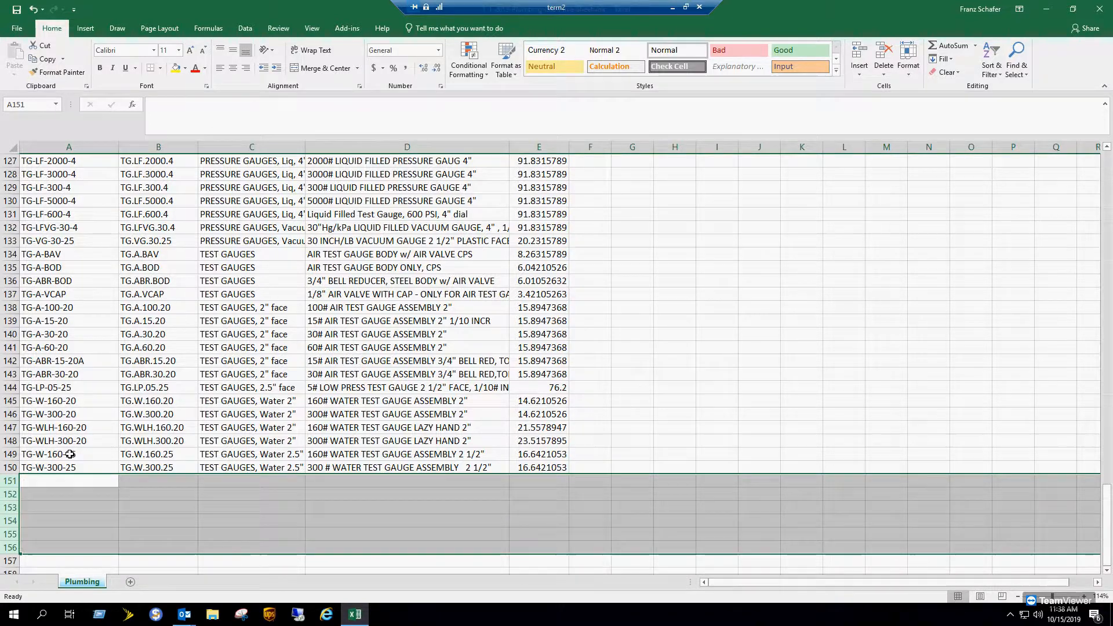
scroll(423, 387, "up", 10)
scroll(423, 387, "up", 20)
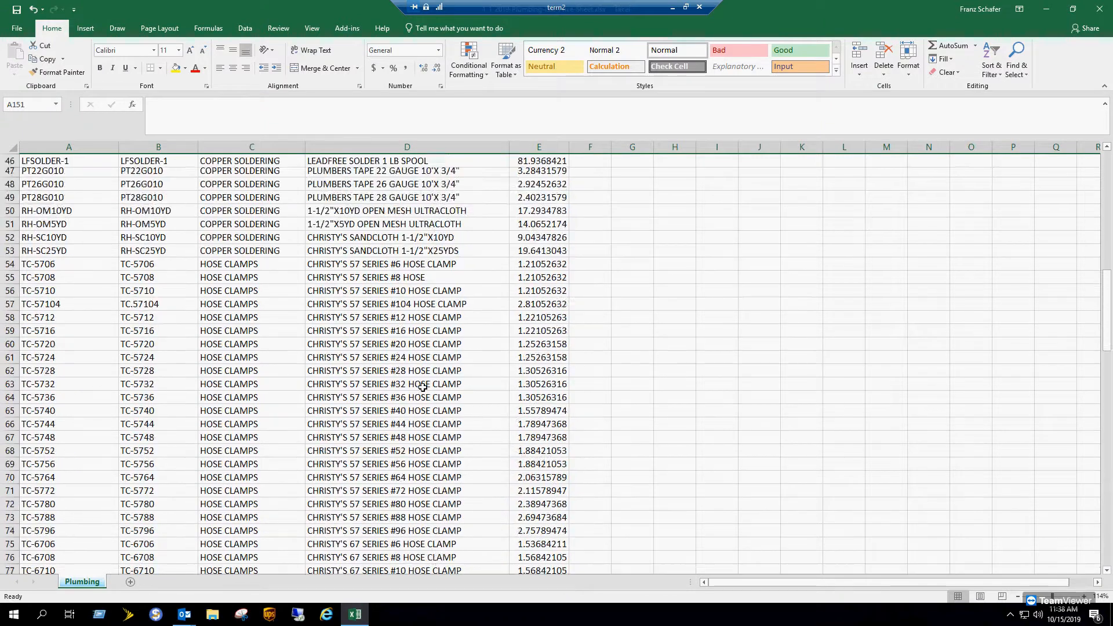
key("ctrl+Home")
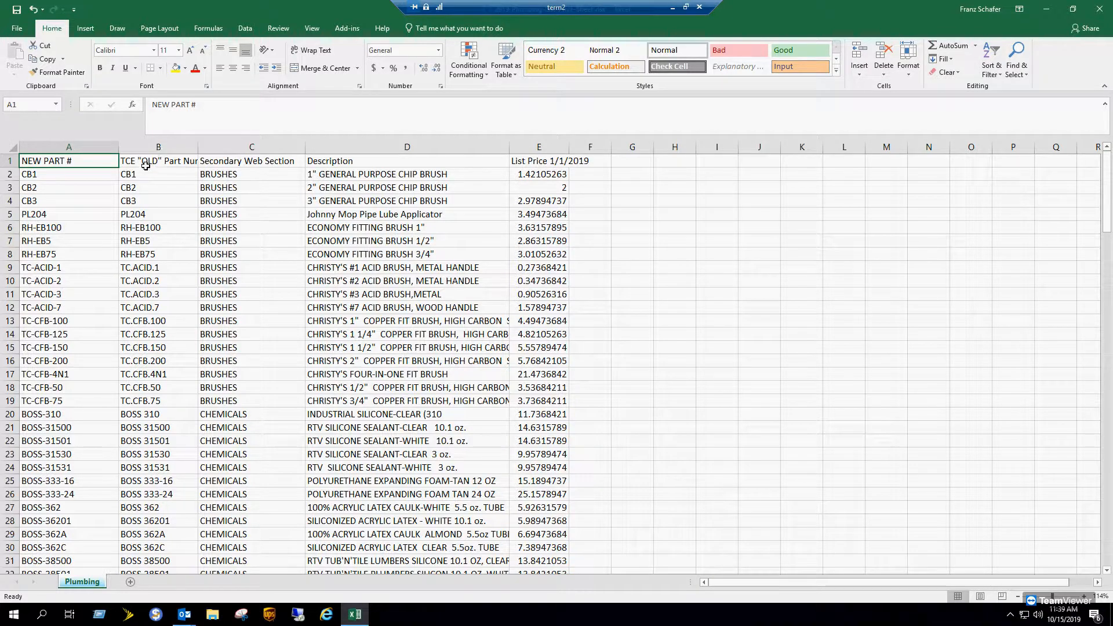
- Rename the first headers to NEW PART and TCE OLD Part Number, removing # and quotes
double_click(106, 157)
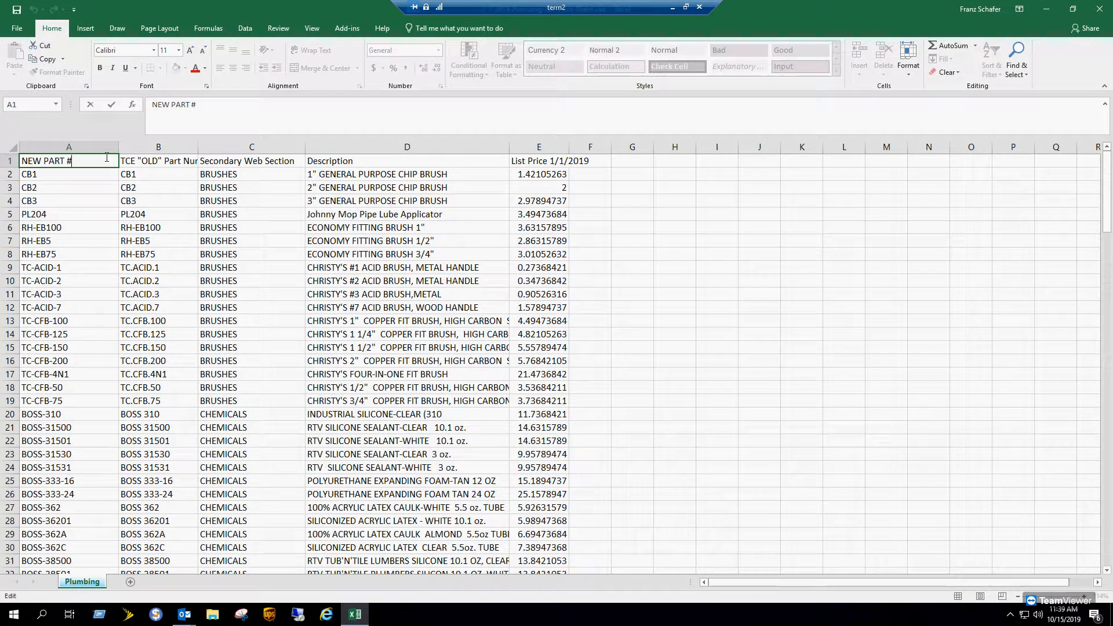
double_click(143, 160)
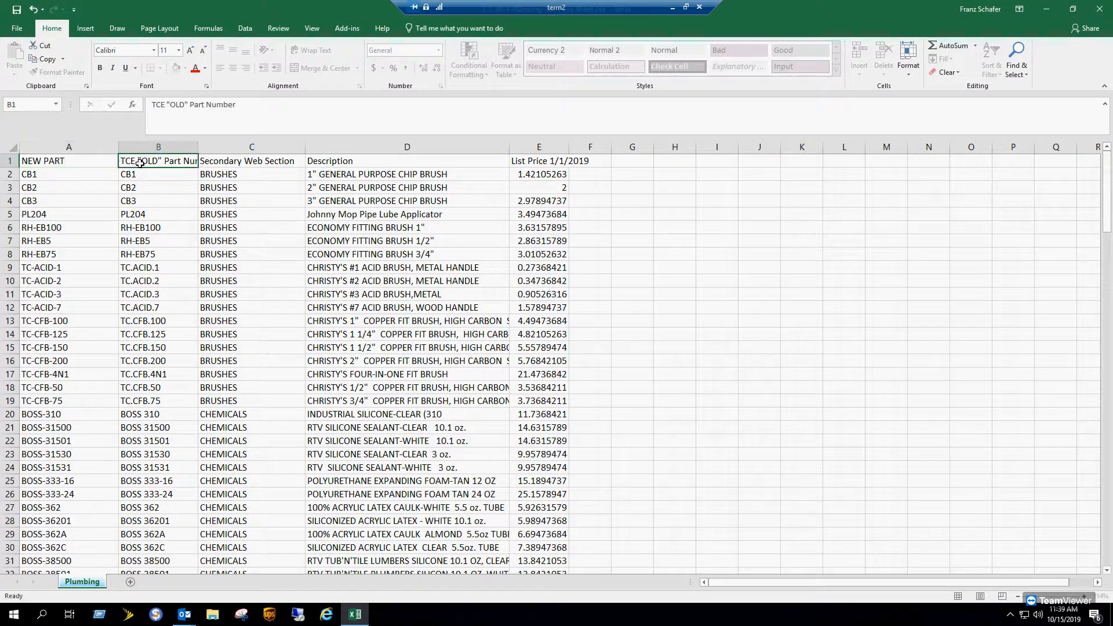
key("BackSpace")
left_click(161, 163)
key("BackSpace")
left_click(166, 161)
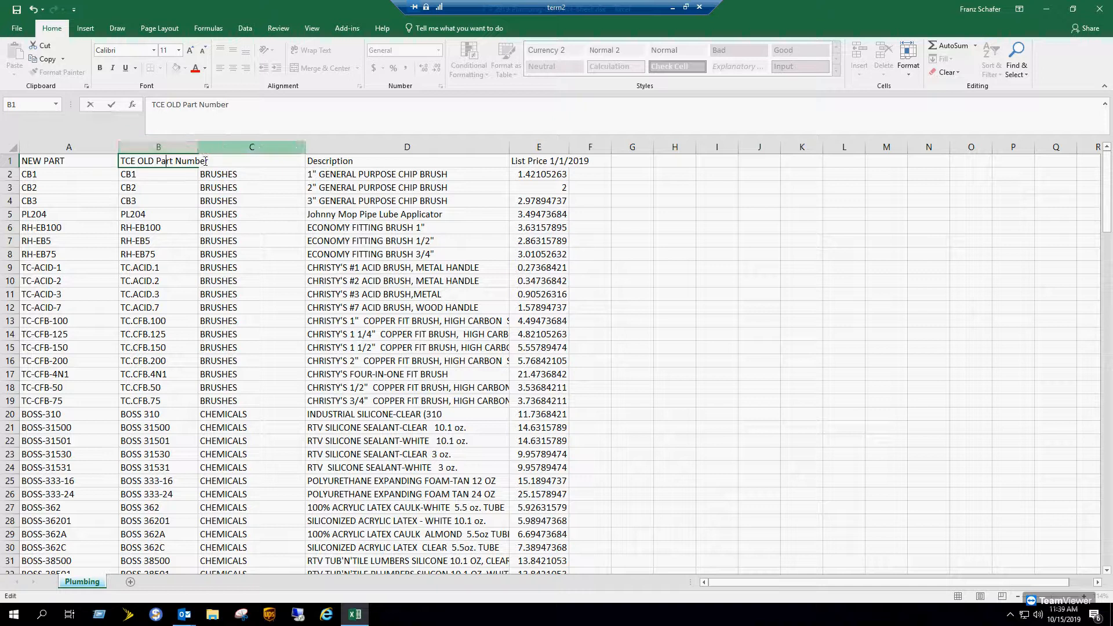
left_click(345, 160)
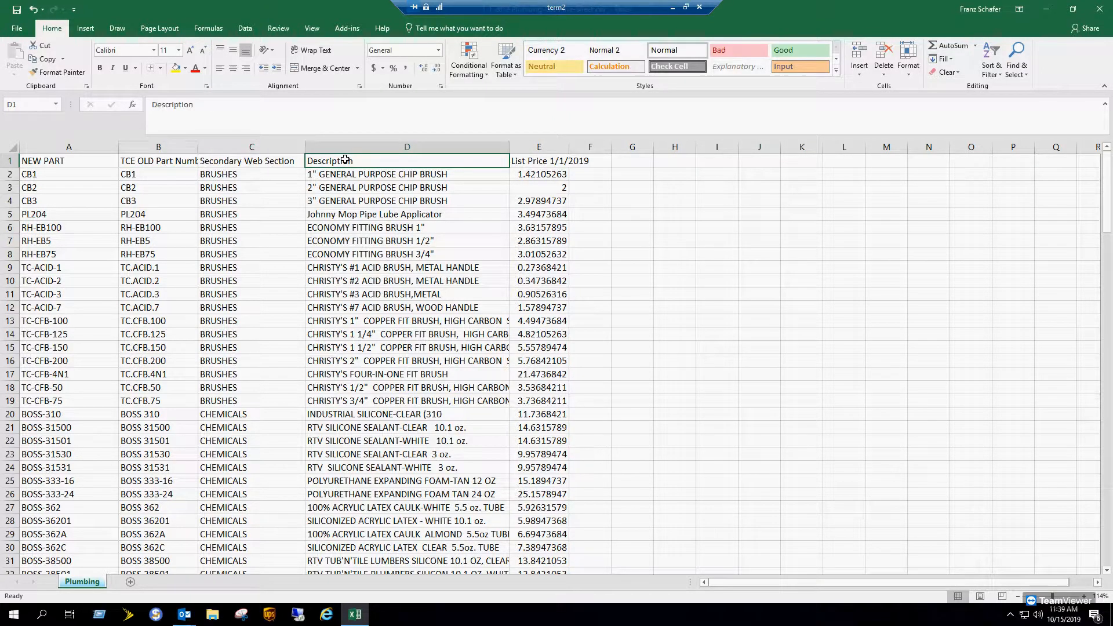
- Shorten column E's header to List Price and left-align the whole sheet
left_click(559, 162)
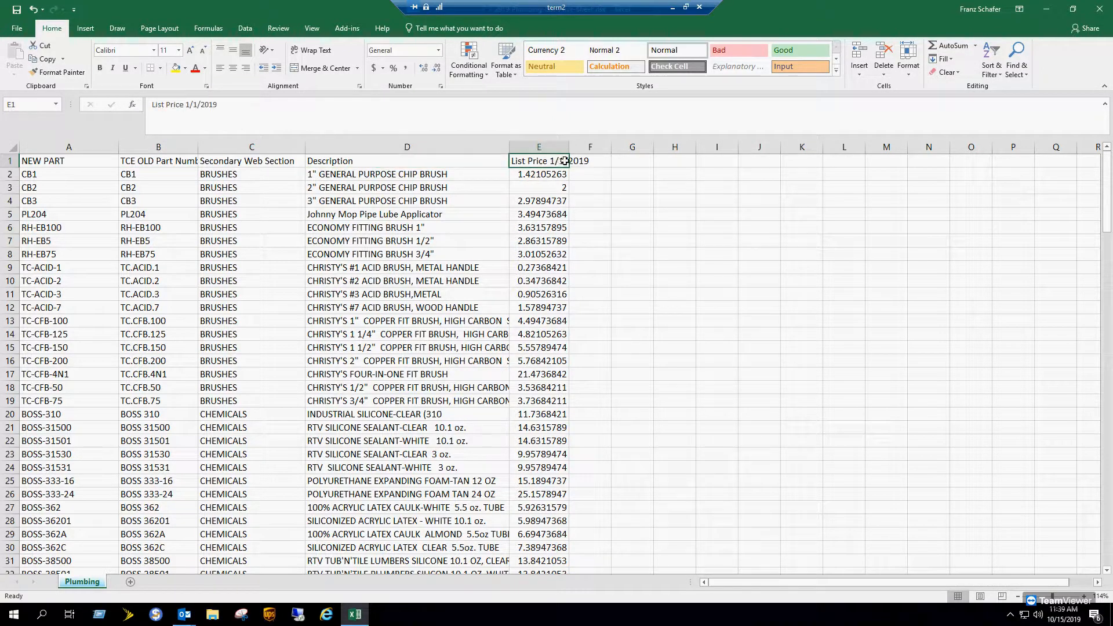
double_click(564, 161)
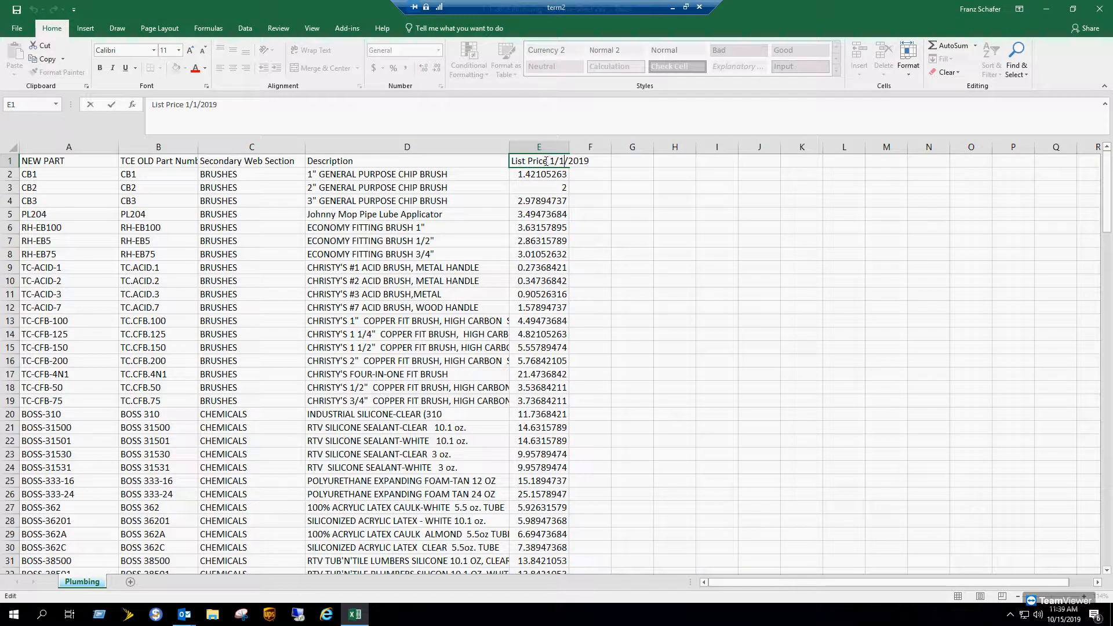
left_click_drag(574, 162, 620, 166)
left_click(548, 162)
key("BackSpace")
left_click(661, 243)
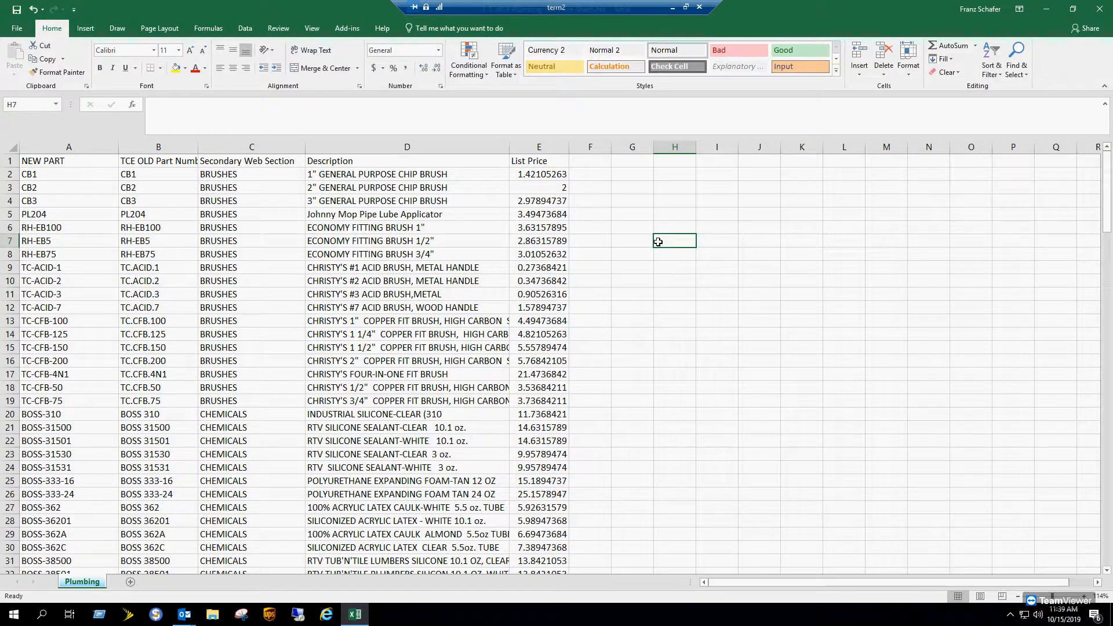
left_click(12, 147)
left_click(220, 69)
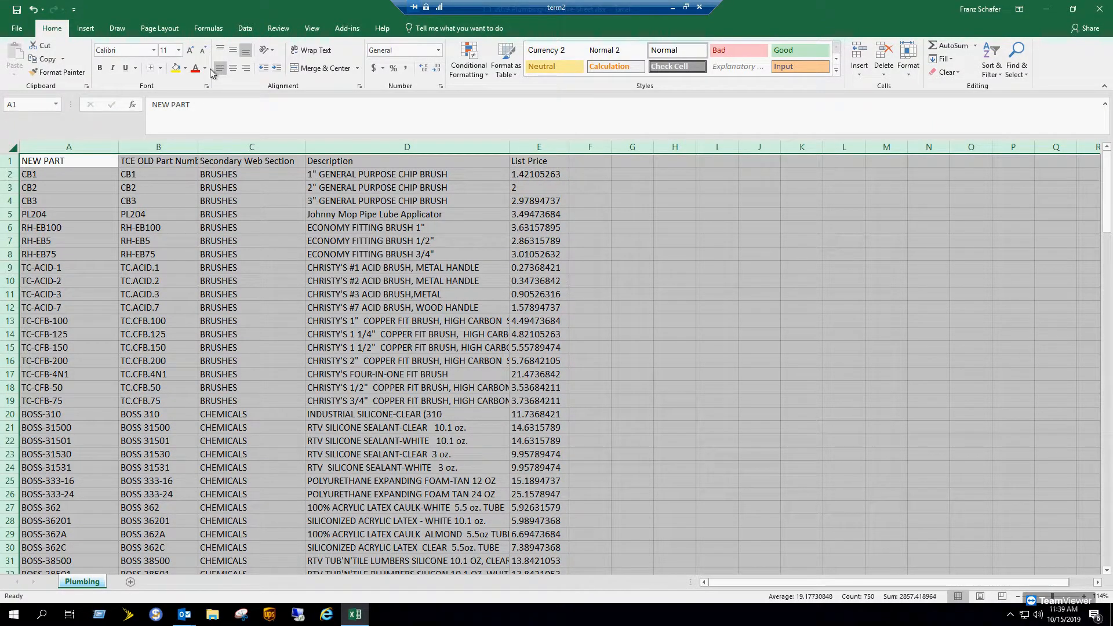
- Save the sheet to the Desktop as 1015_Import in CSV UTF-8 (Comma delimited) format
left_click(17, 29)
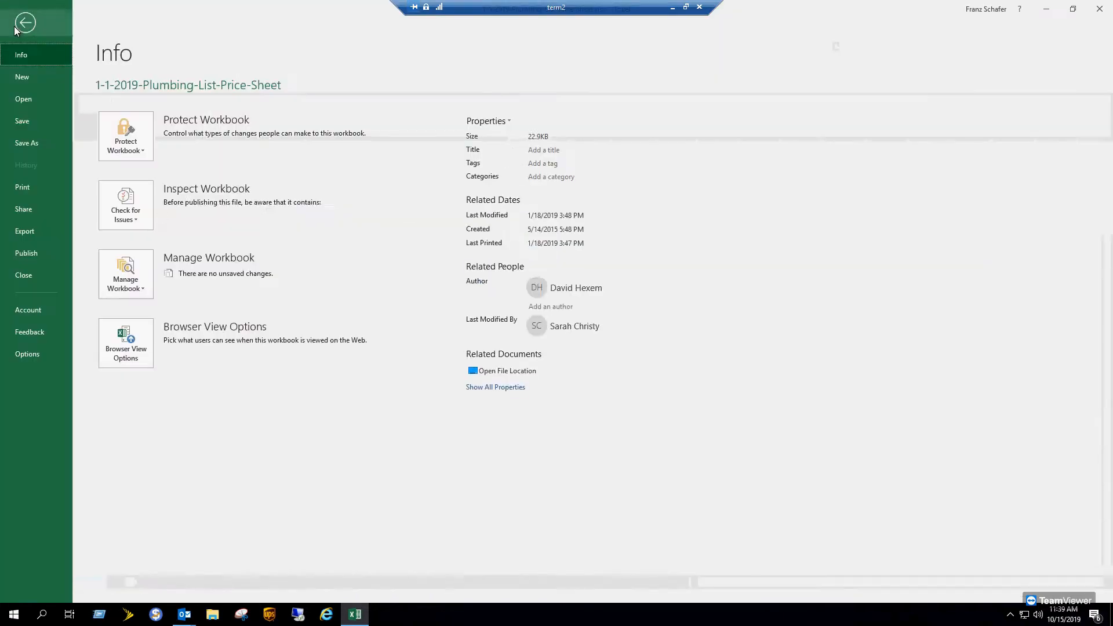
left_click(35, 144)
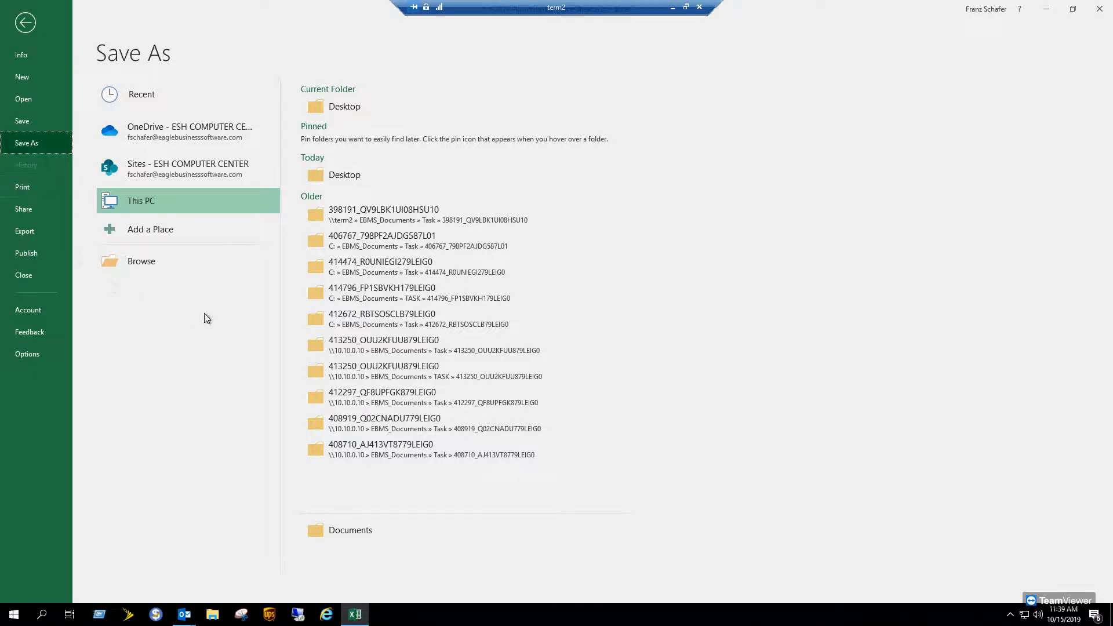
left_click(141, 261)
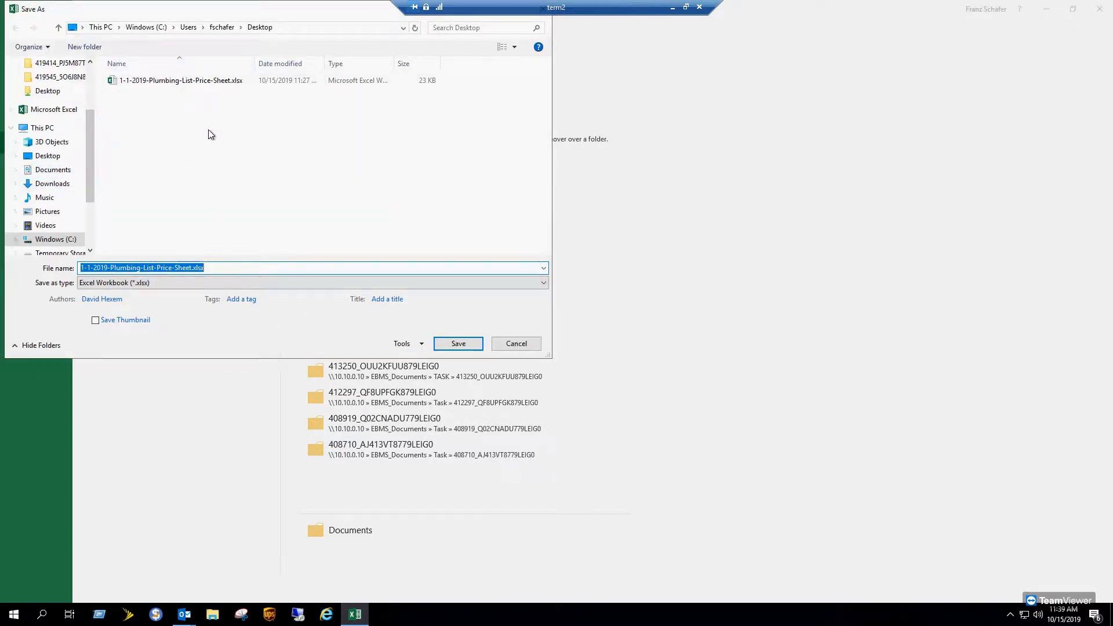
left_click_drag(192, 267, 68, 268)
type("1015")
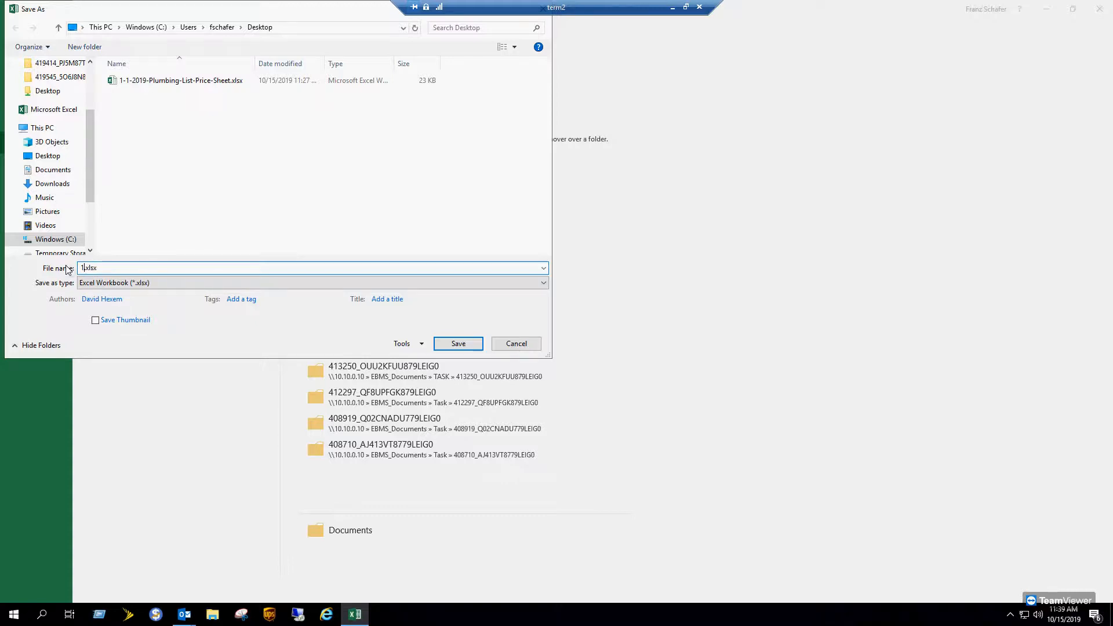
type("_Import")
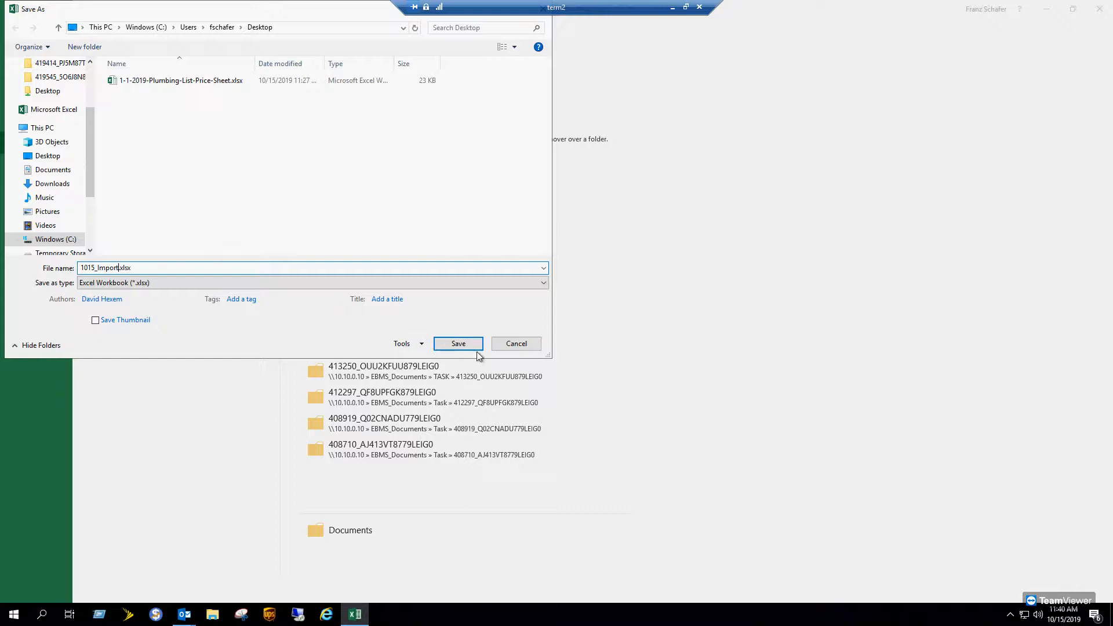
left_click(397, 283)
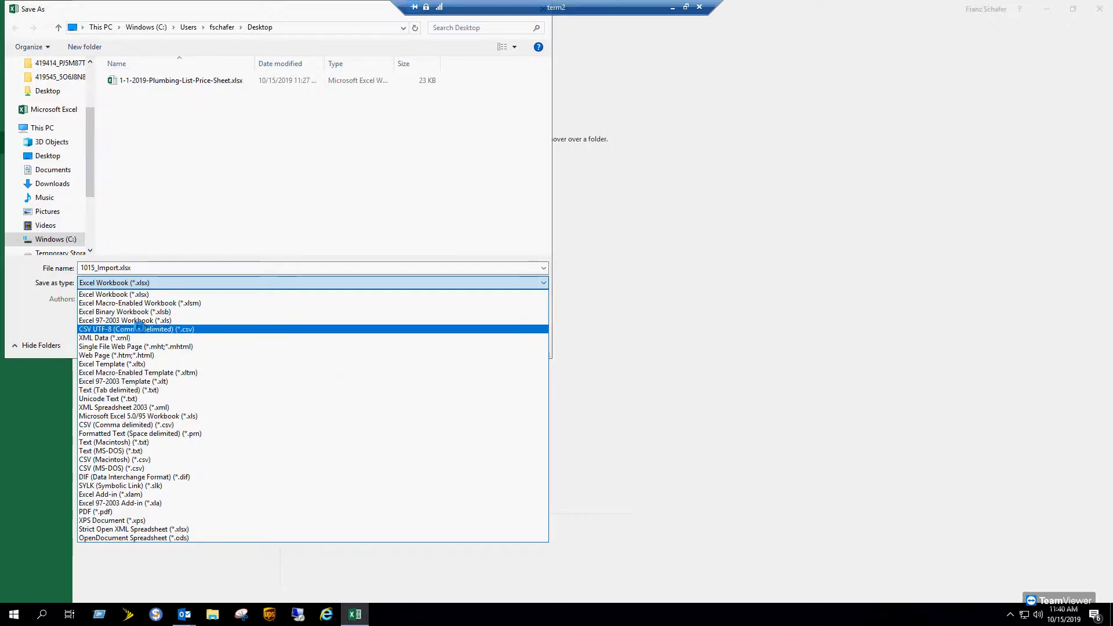
left_click(139, 329)
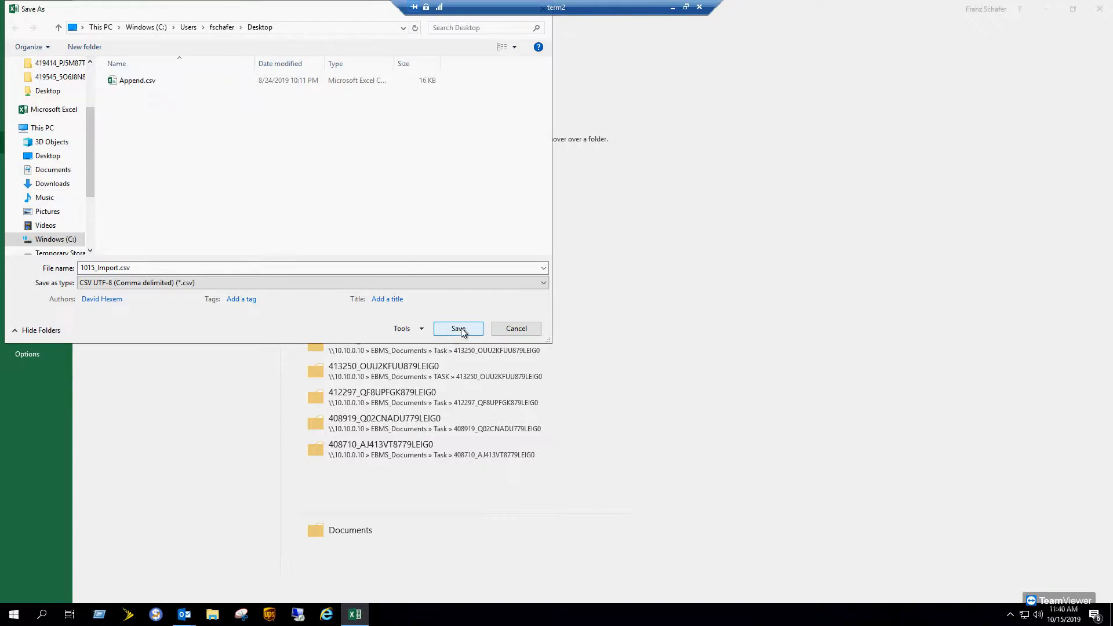
left_click(458, 328)
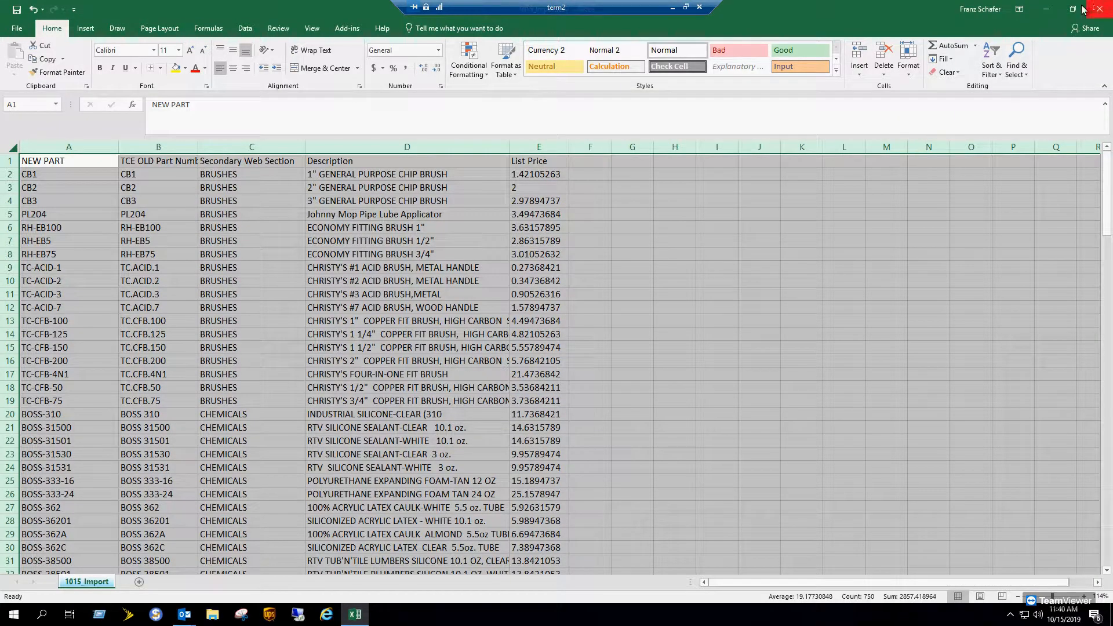
- Review 1015_Import.csv as plain text in Notepad, then launch EBMS
left_click(1054, 11)
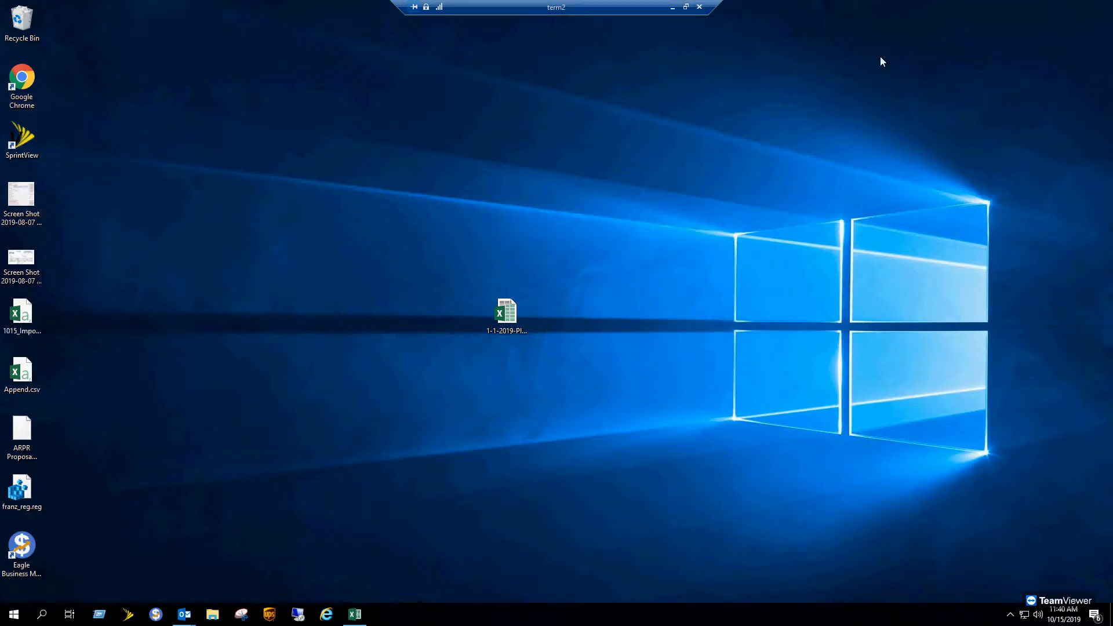
left_click_drag(33, 309, 599, 316)
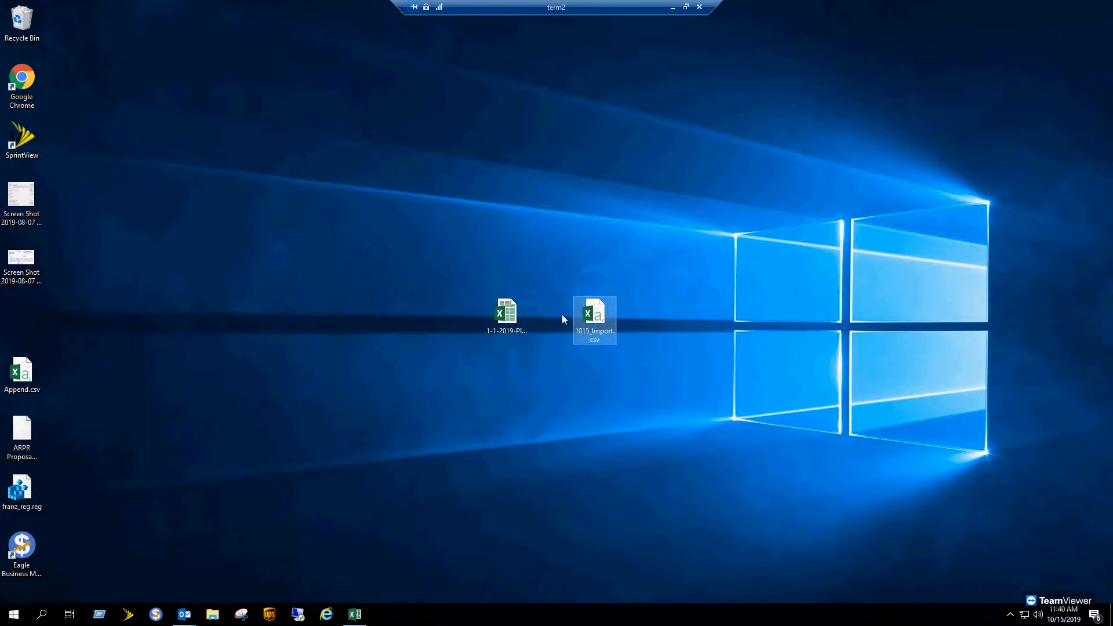
right_click(601, 323)
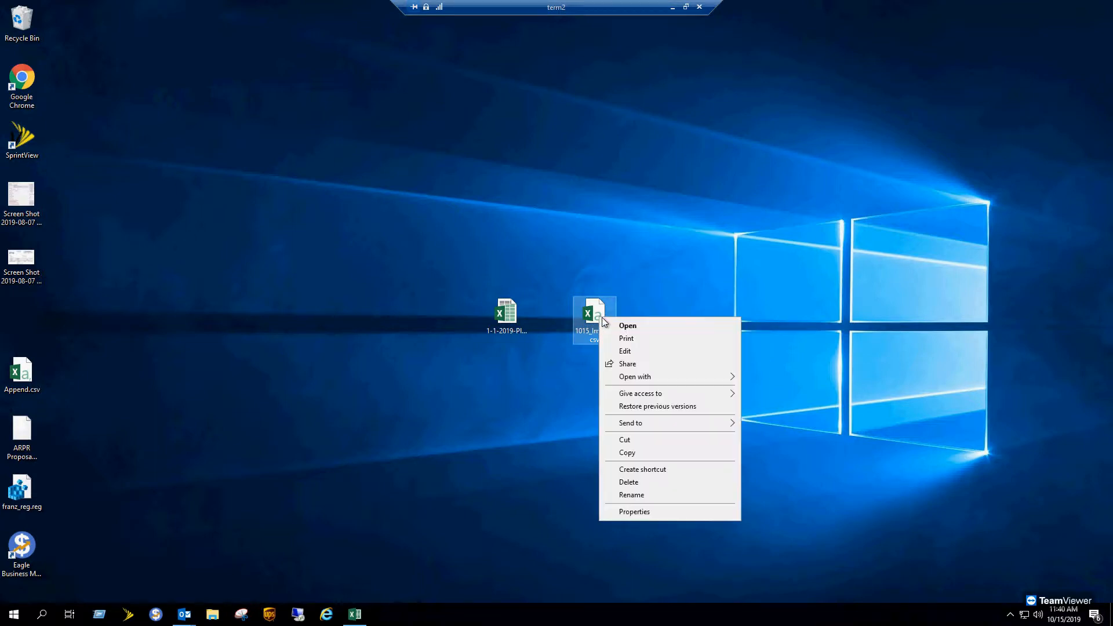
left_click(625, 351)
left_click_drag(579, 199, 572, 112)
scroll(579, 231, "down", 20)
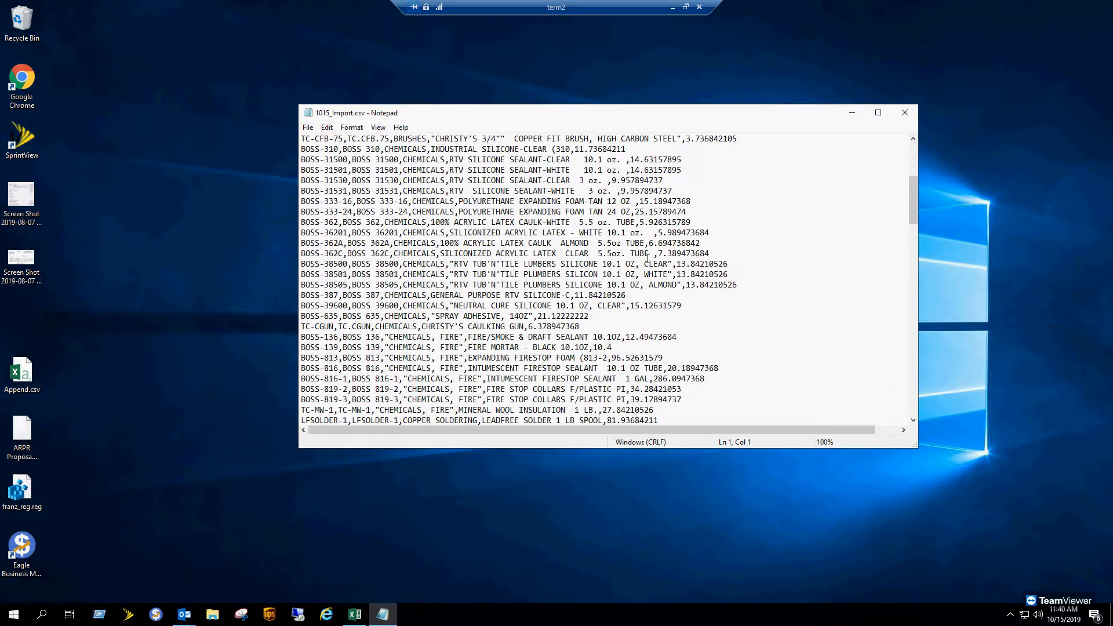
left_click(907, 115)
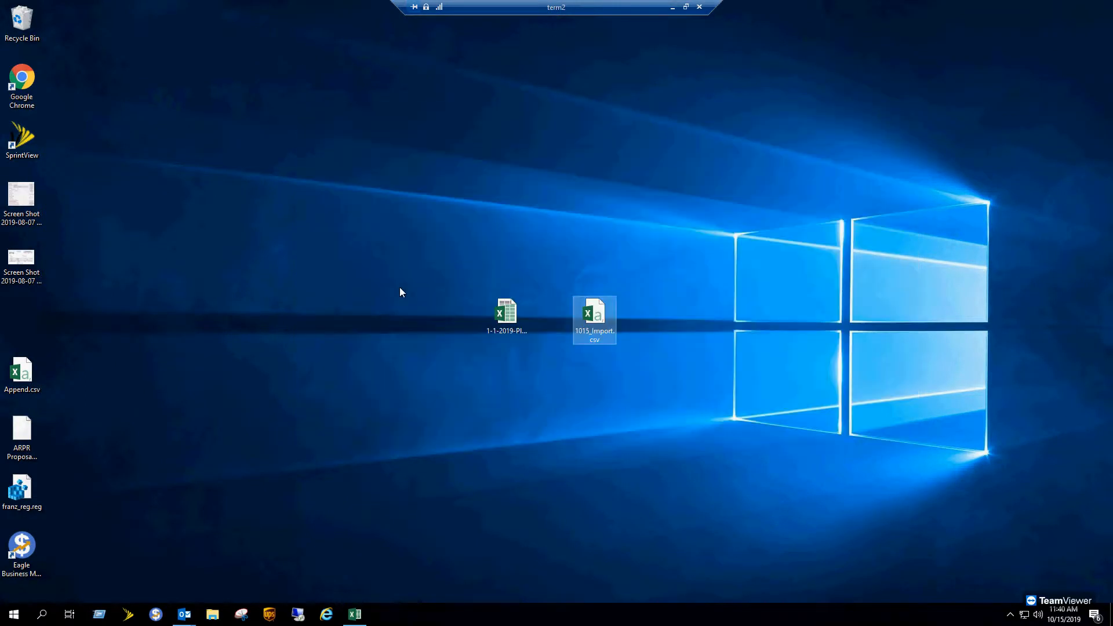
left_click(155, 614)
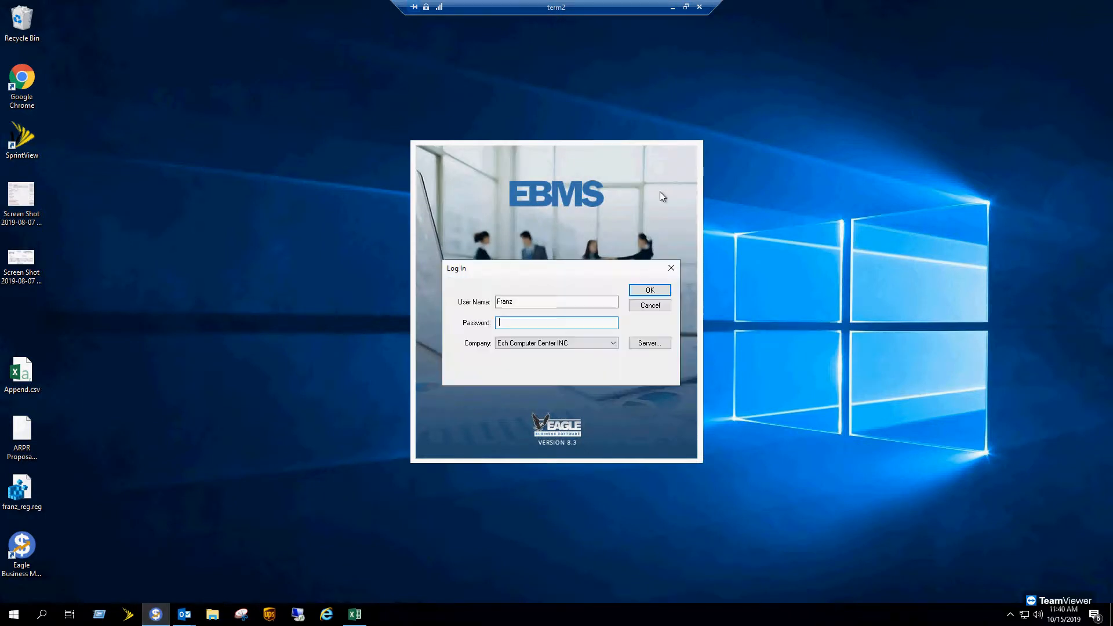
- Log in to 231 Quality Accessories as Administrator and dismiss the Automotive module warning
left_click(536, 344)
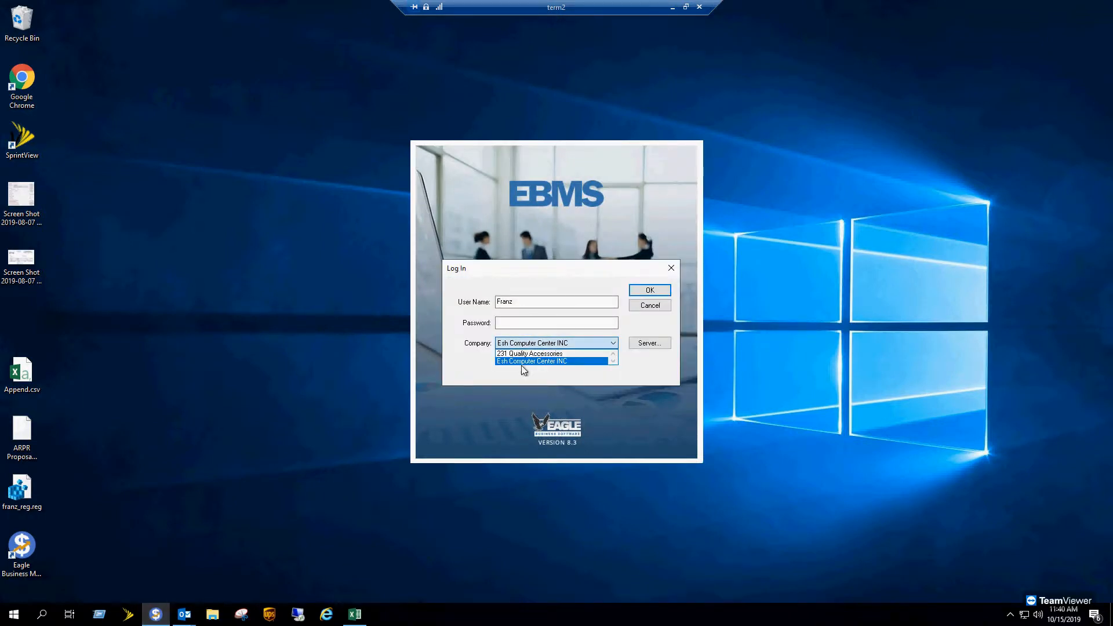
left_click(529, 360)
left_click(530, 302)
double_click(531, 302)
type("Administrator")
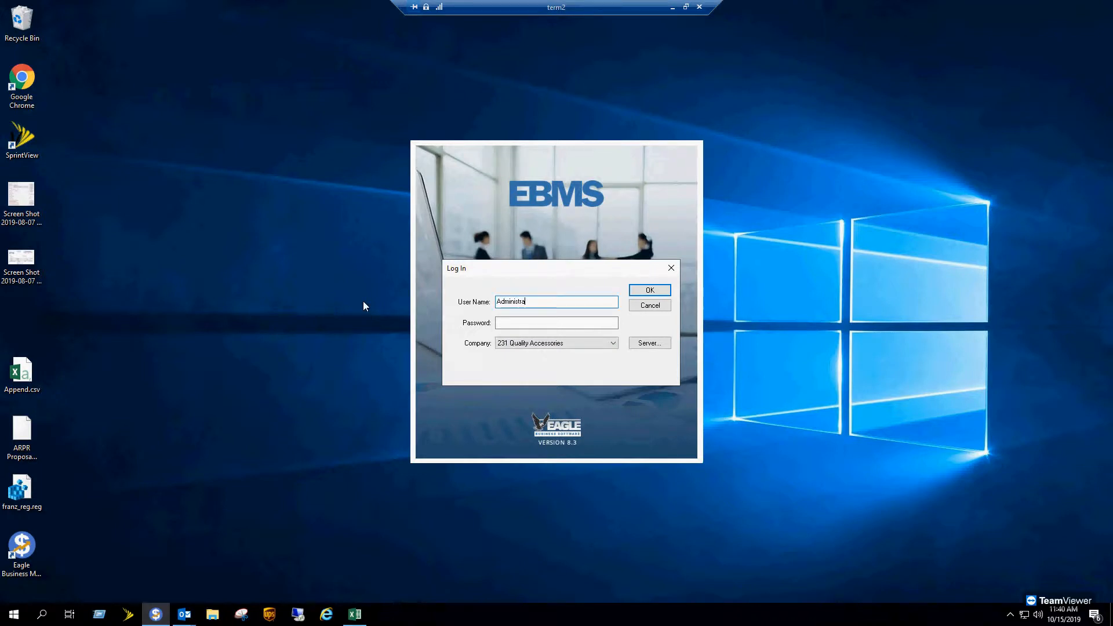
key("Return")
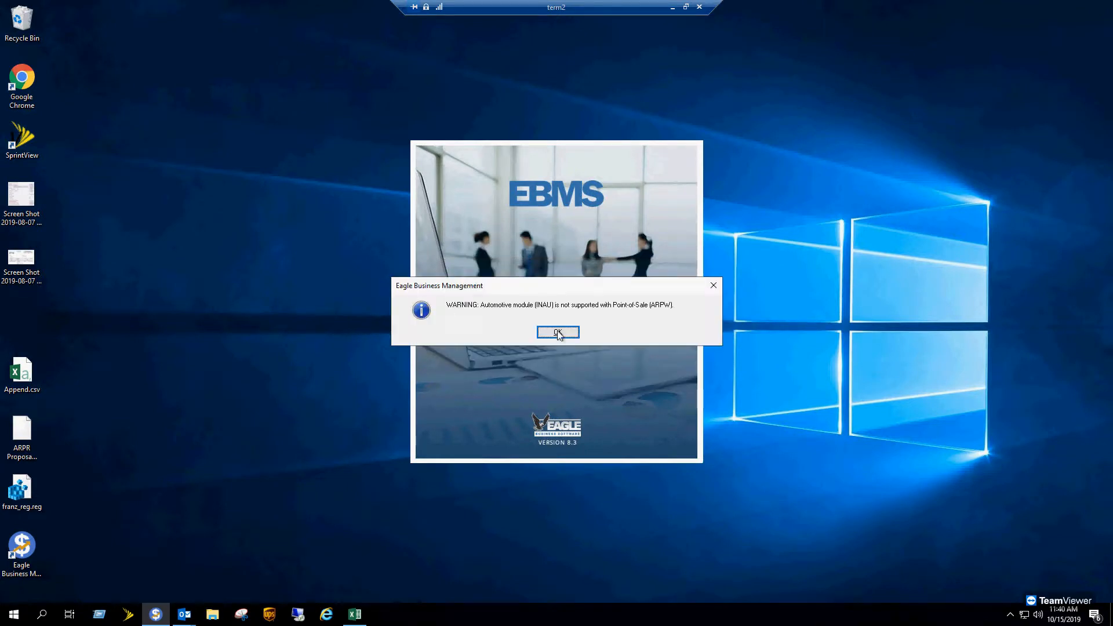
left_click(565, 336)
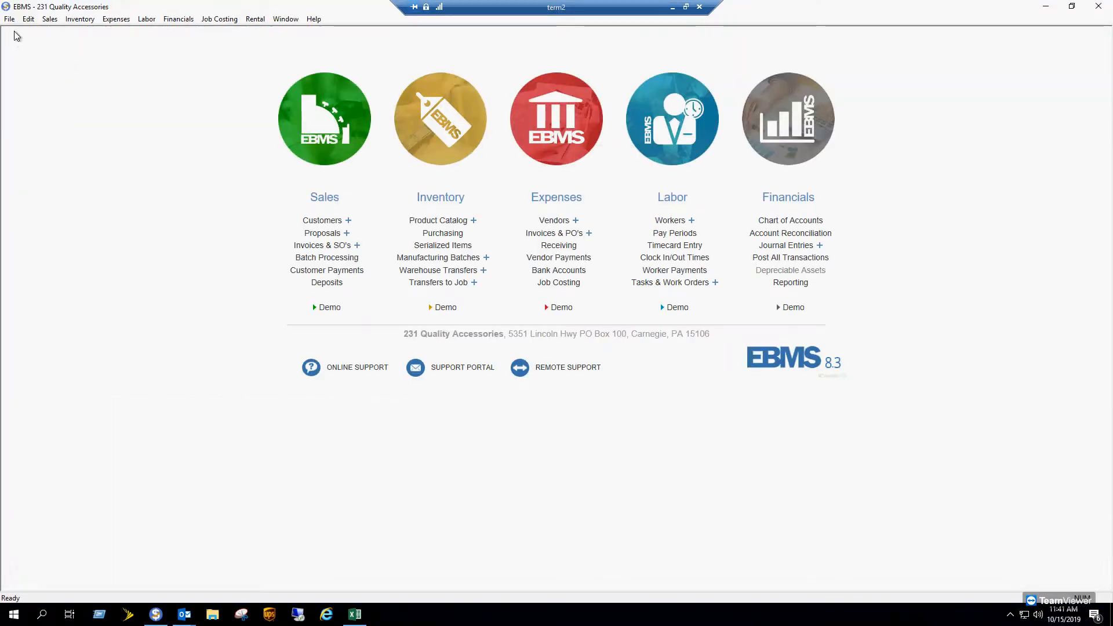
- Create a new mapping from File > Utilities > Text Import/Export Mappings
left_click(10, 20)
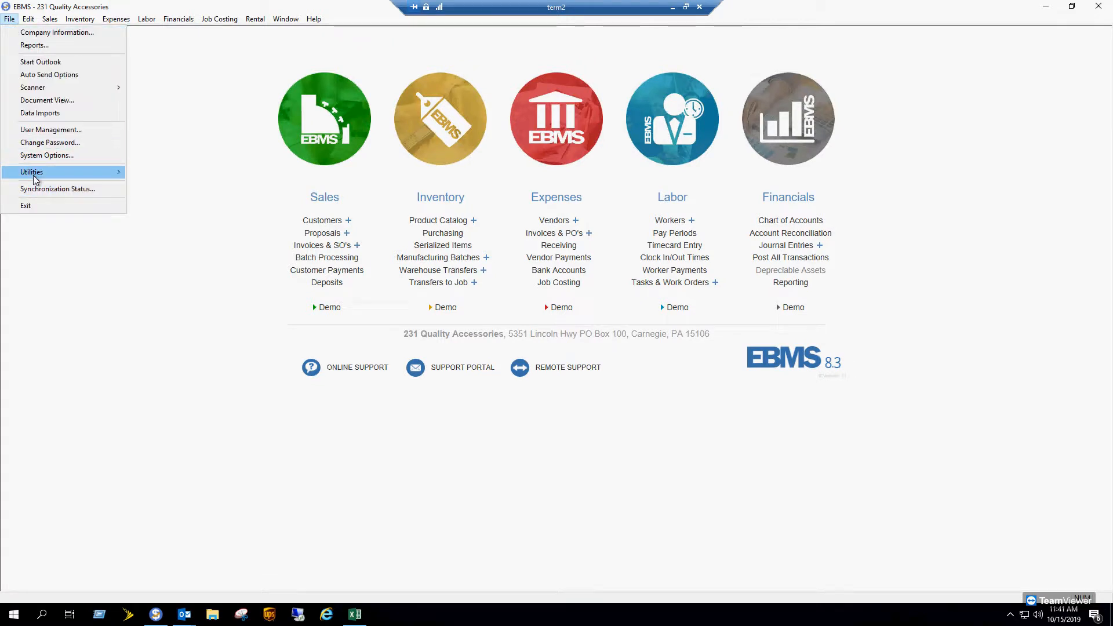
mouse_move(41, 176)
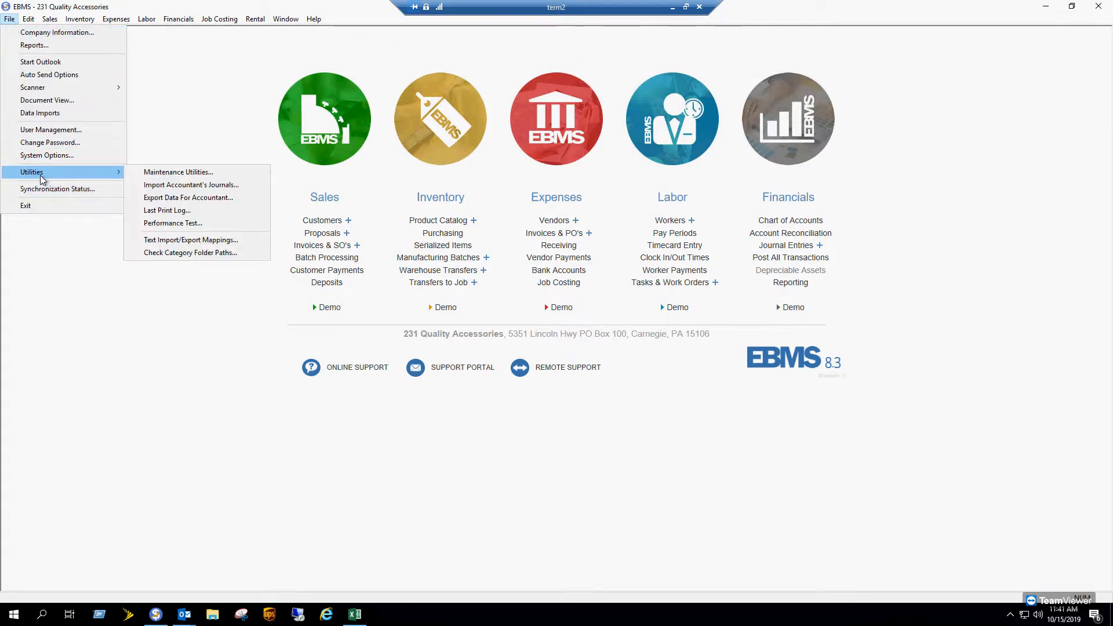
left_click(200, 243)
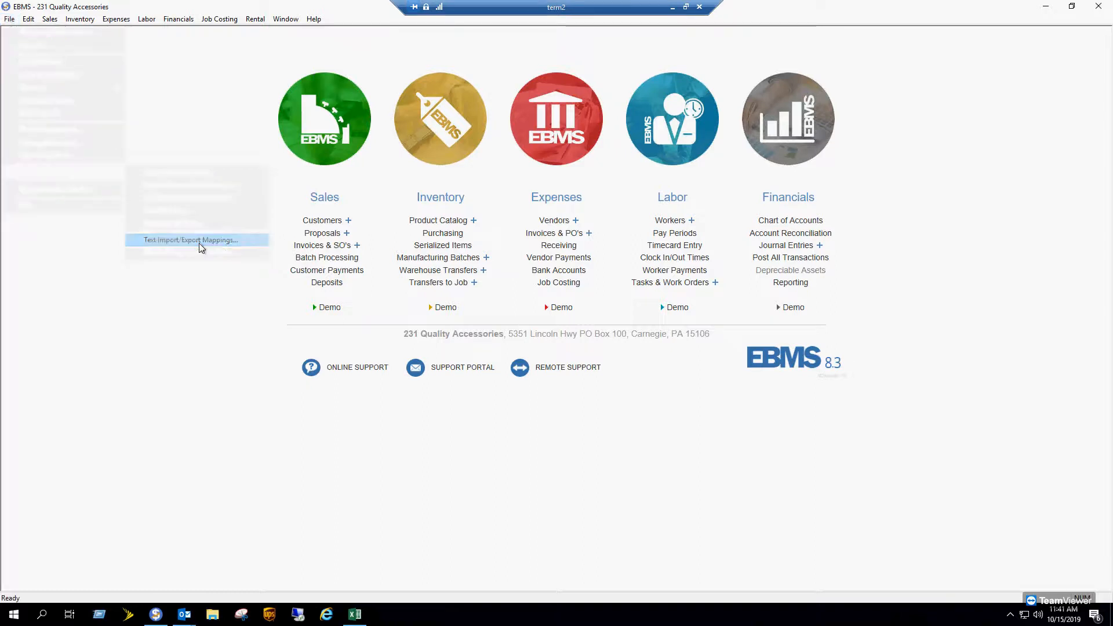
left_click(853, 73)
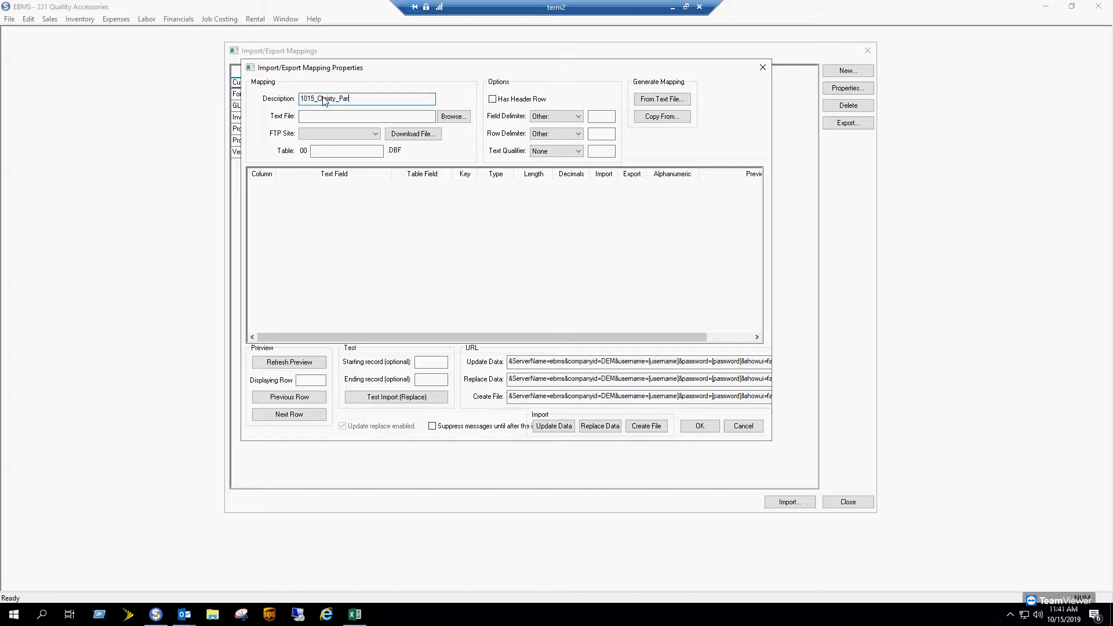
- Link the mapping to 1015_Import.csv and generate its fields from the text file
left_click(453, 116)
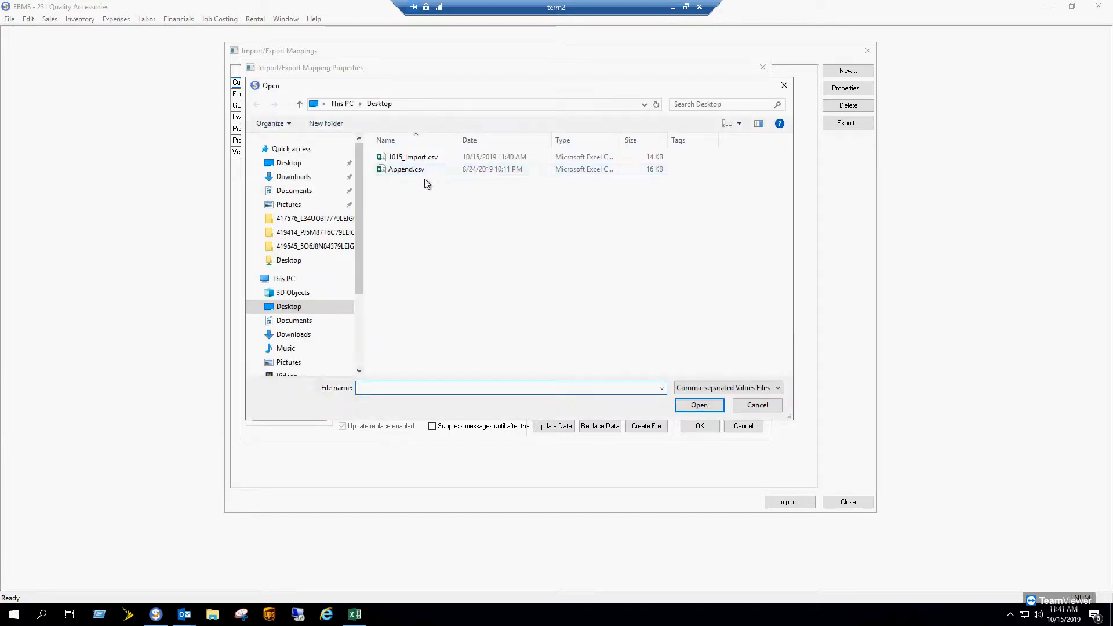
left_click(413, 157)
left_click(710, 406)
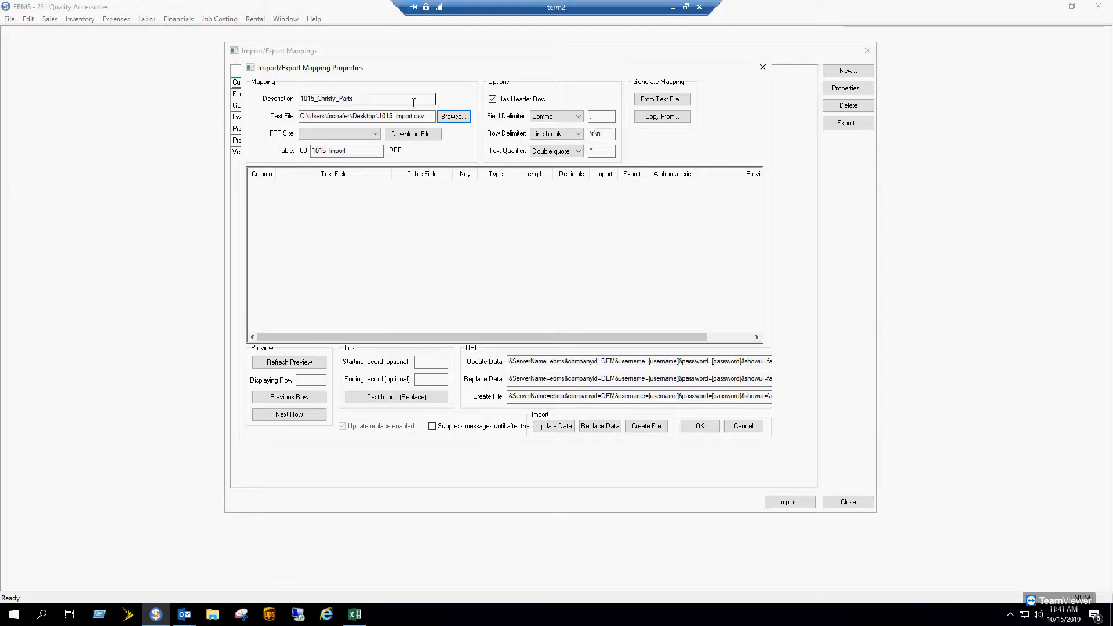
left_click(674, 102)
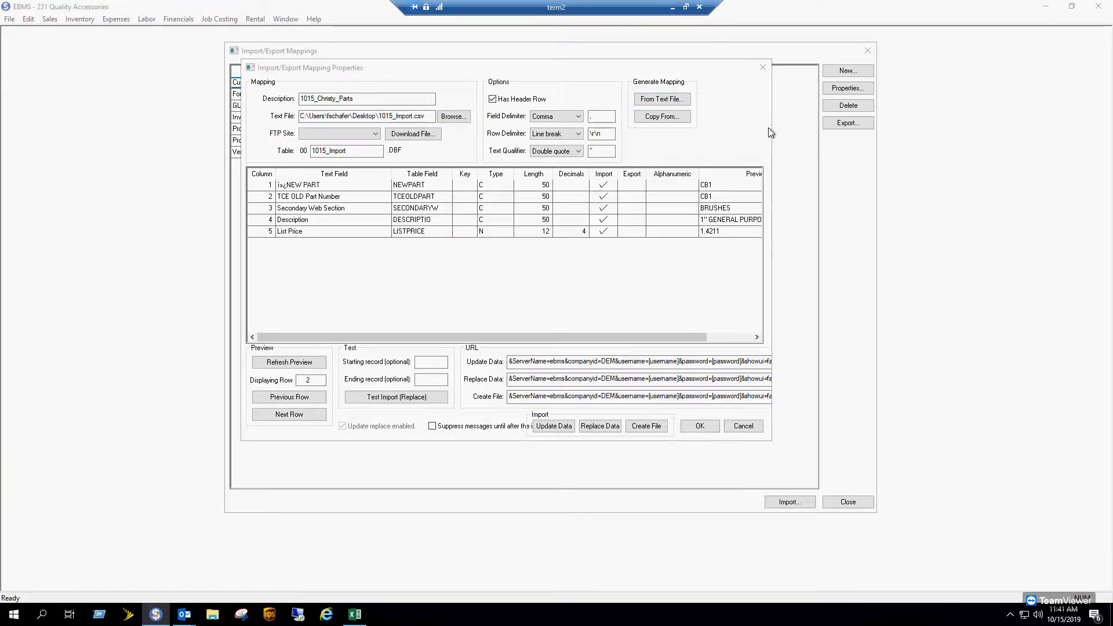
left_click_drag(772, 138, 974, 133)
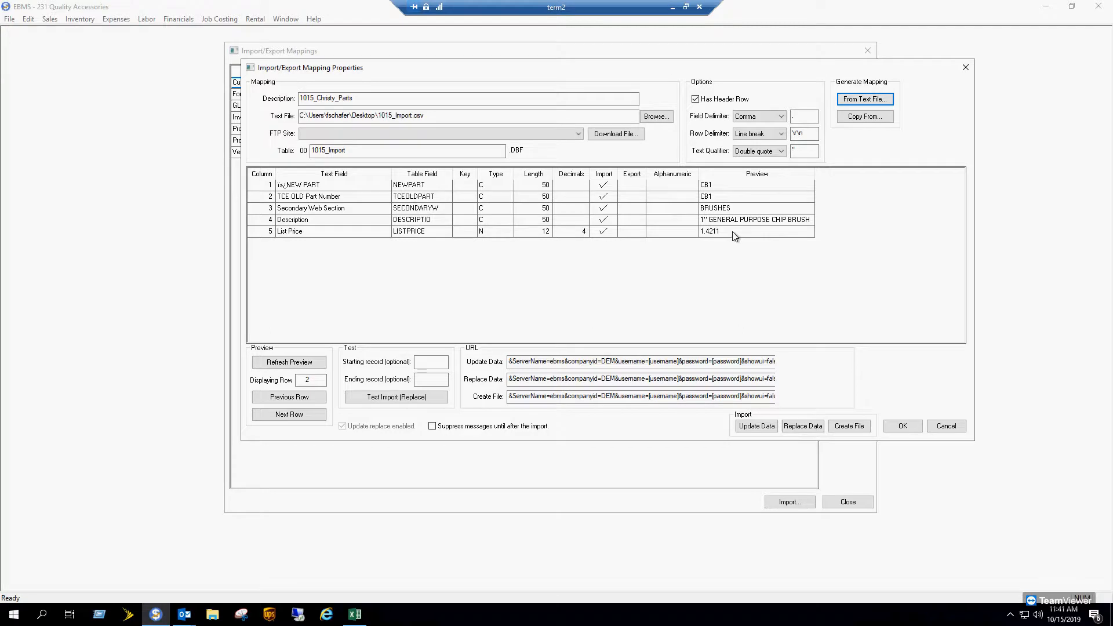
- Change List Price decimals from 4 to 2 and make NEW PART the key field
left_click(579, 235)
left_click(577, 235)
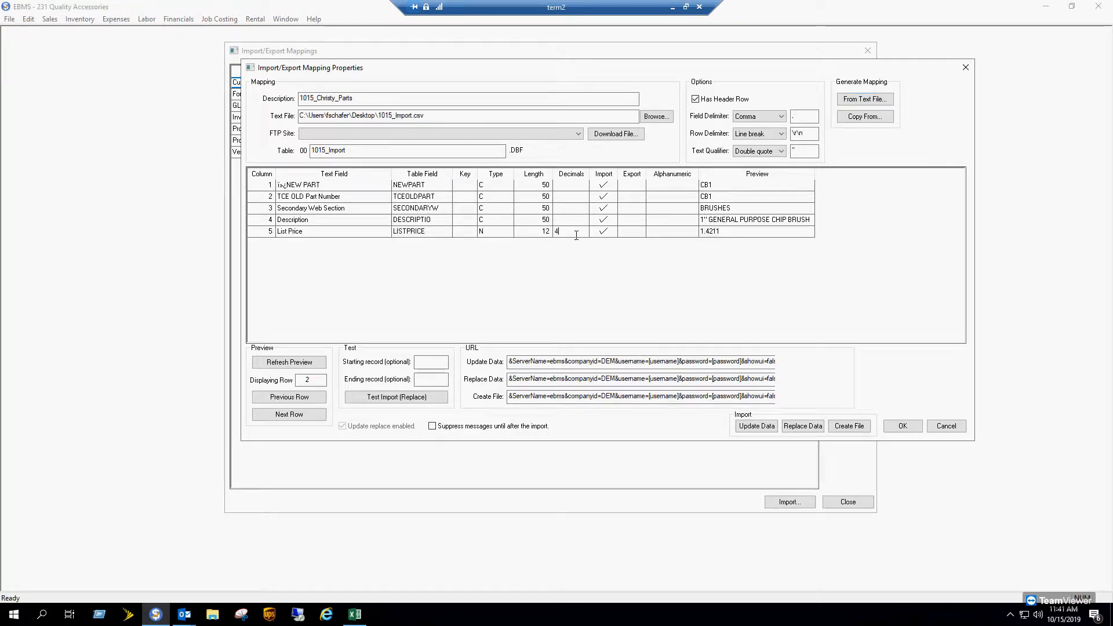
left_click_drag(577, 236, 499, 232)
type("2")
key("Tab")
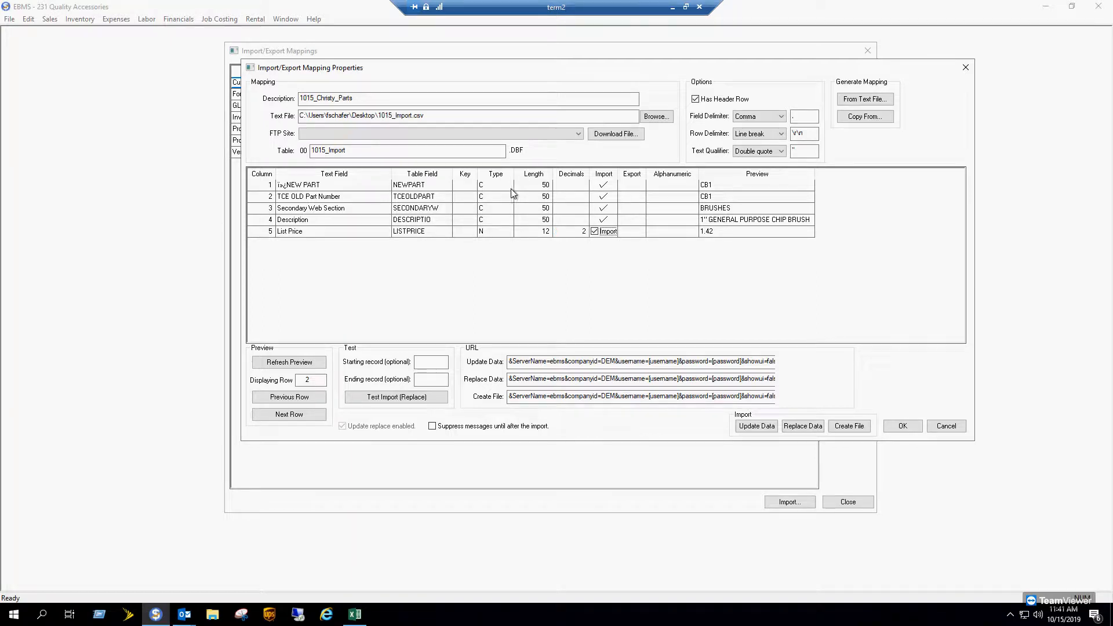
left_click(460, 191)
- Step through the CSV preview rows to check how the values map to fields
left_click_drag(814, 178, 926, 181)
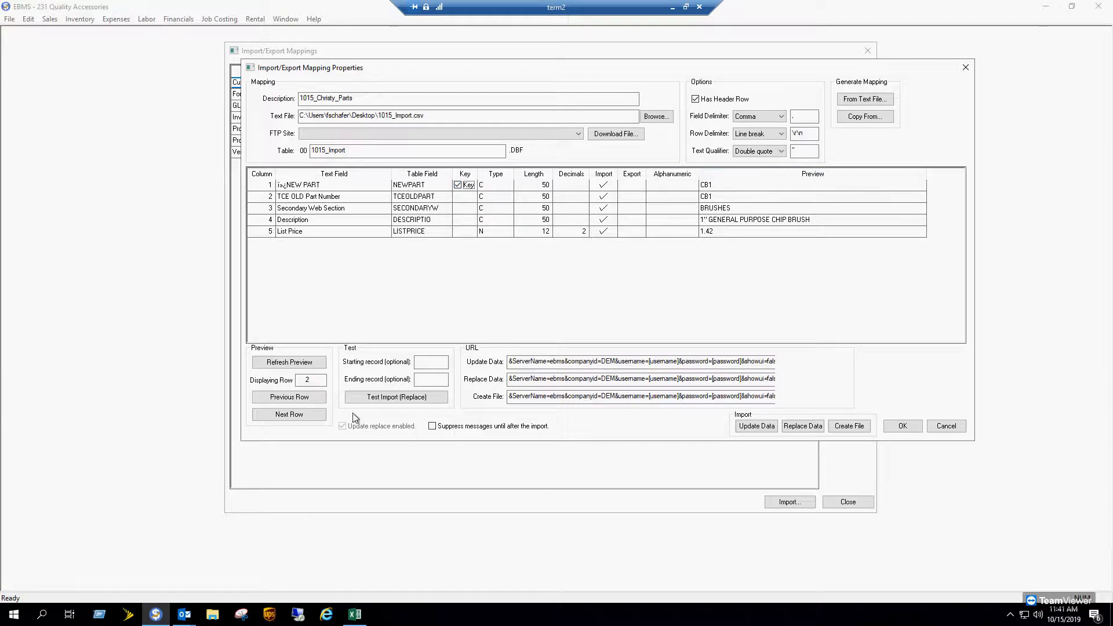
left_click(294, 417)
left_click(291, 415)
left_click(291, 415)
left_click(291, 415)
left_click(291, 415)
left_click(291, 415)
left_click(291, 415)
left_click(291, 415)
left_click(290, 415)
left_click(291, 415)
left_click(291, 415)
left_click(291, 415)
left_click(291, 415)
left_click(291, 415)
left_click(291, 415)
double_click(291, 415)
left_click(813, 176)
left_click(307, 414)
left_click(304, 415)
left_click(303, 415)
left_click(303, 414)
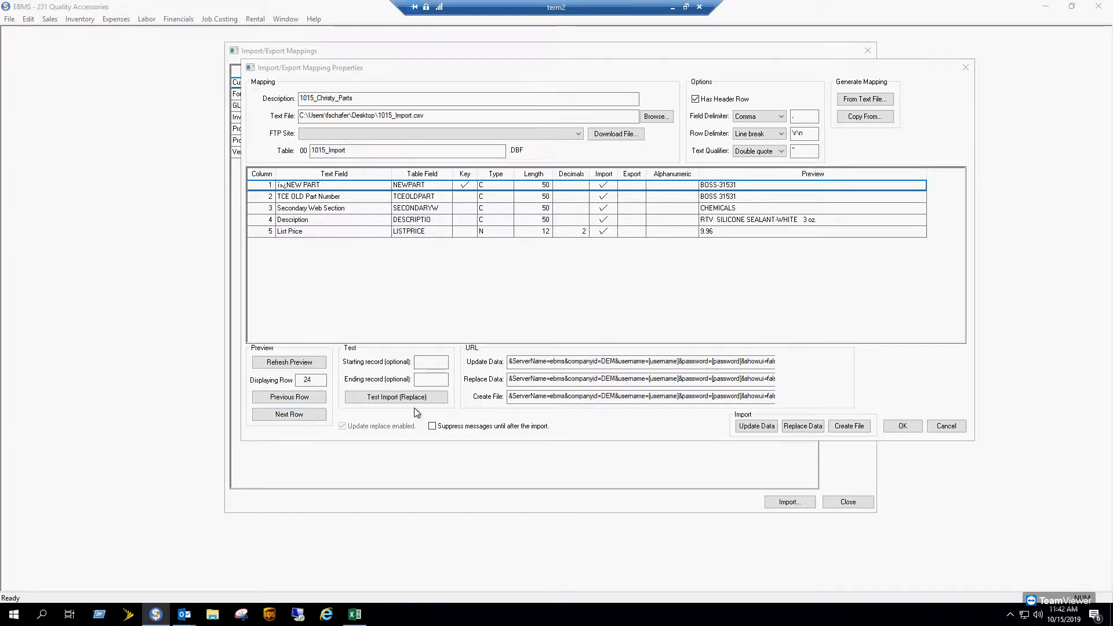
- Run a test import of records 1 to 10 and acknowledge the completion message
left_click(429, 363)
type("1")
key("Tab")
type("10")
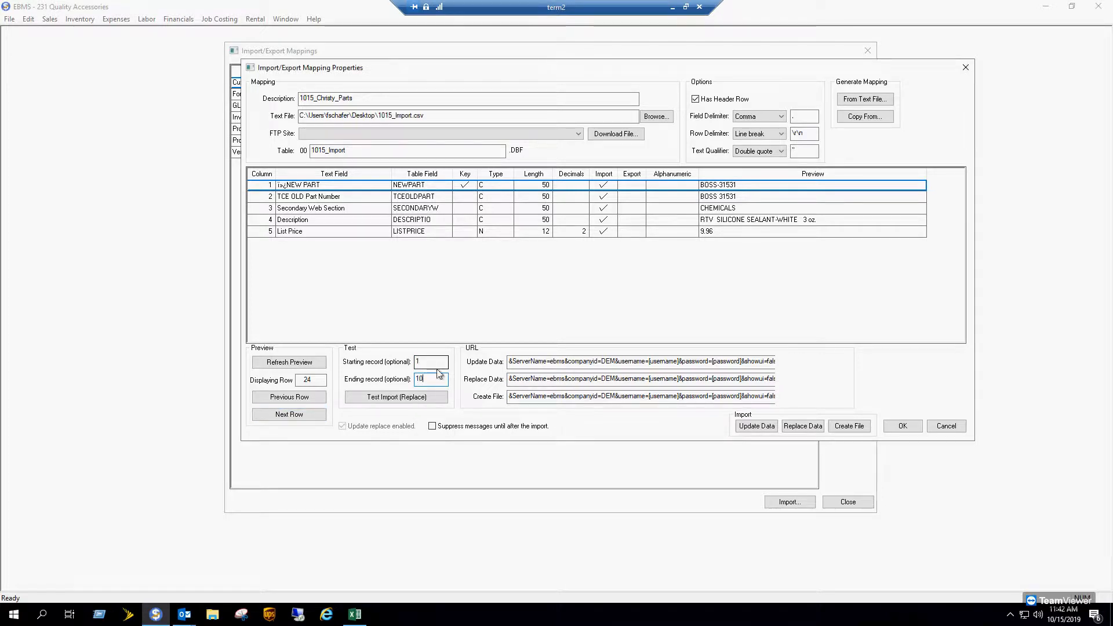
left_click(419, 398)
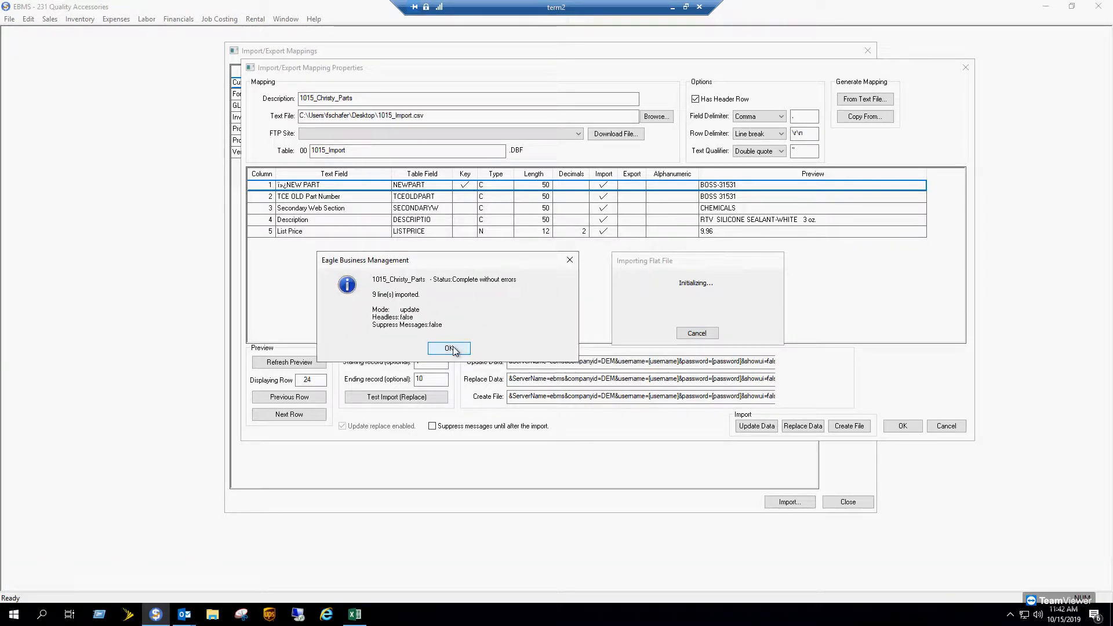
left_click(452, 349)
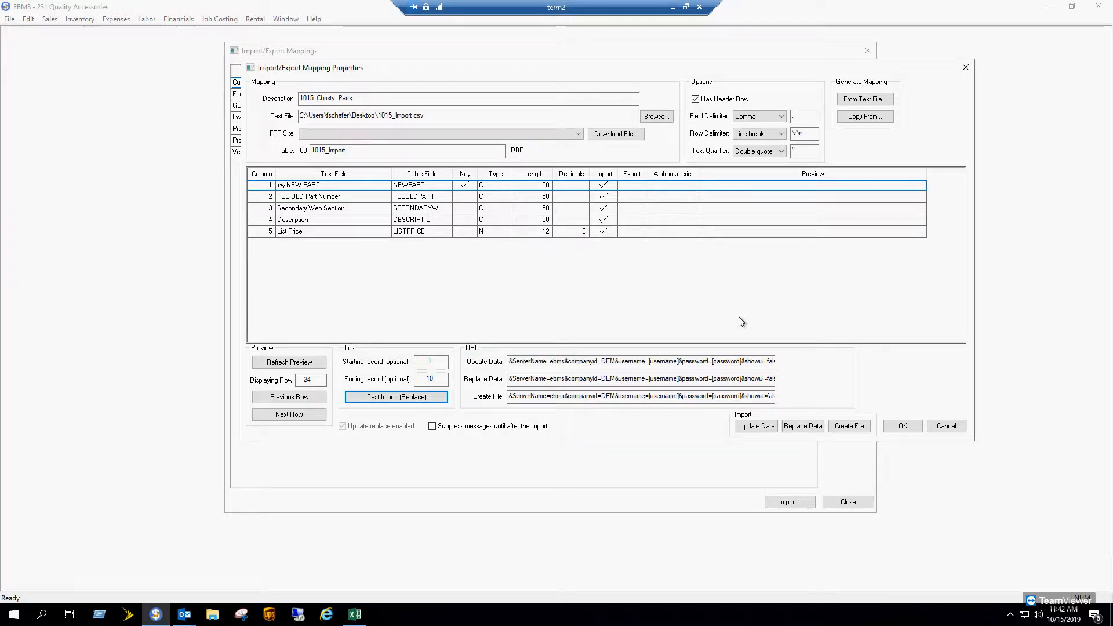
left_click(434, 379)
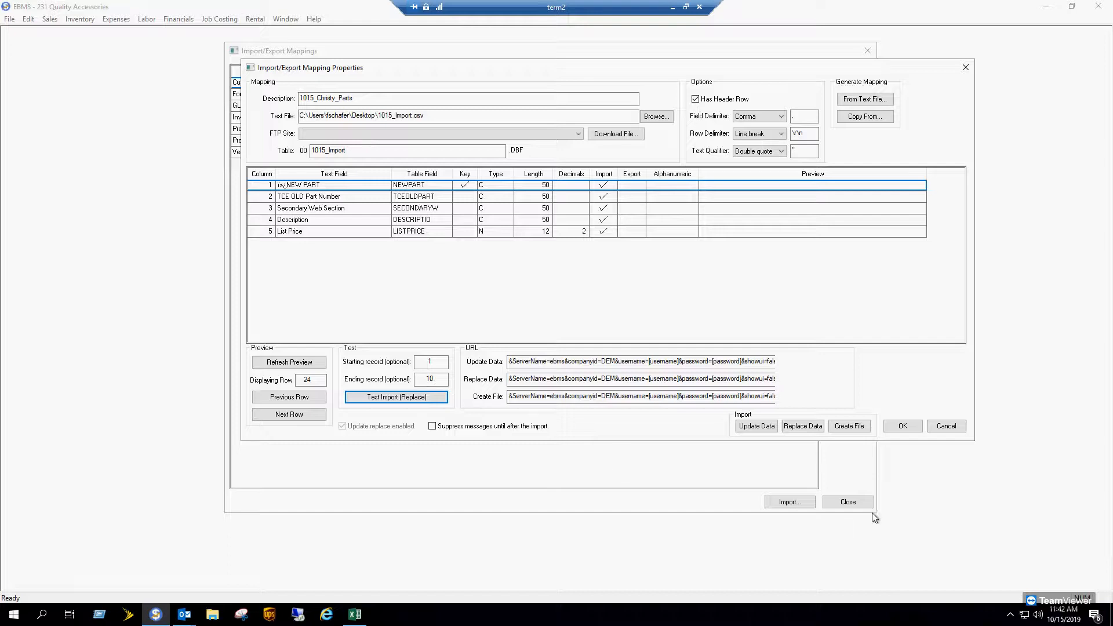
- Create the 1015_Import table file from the CSV, overwriting the existing one
left_click(858, 429)
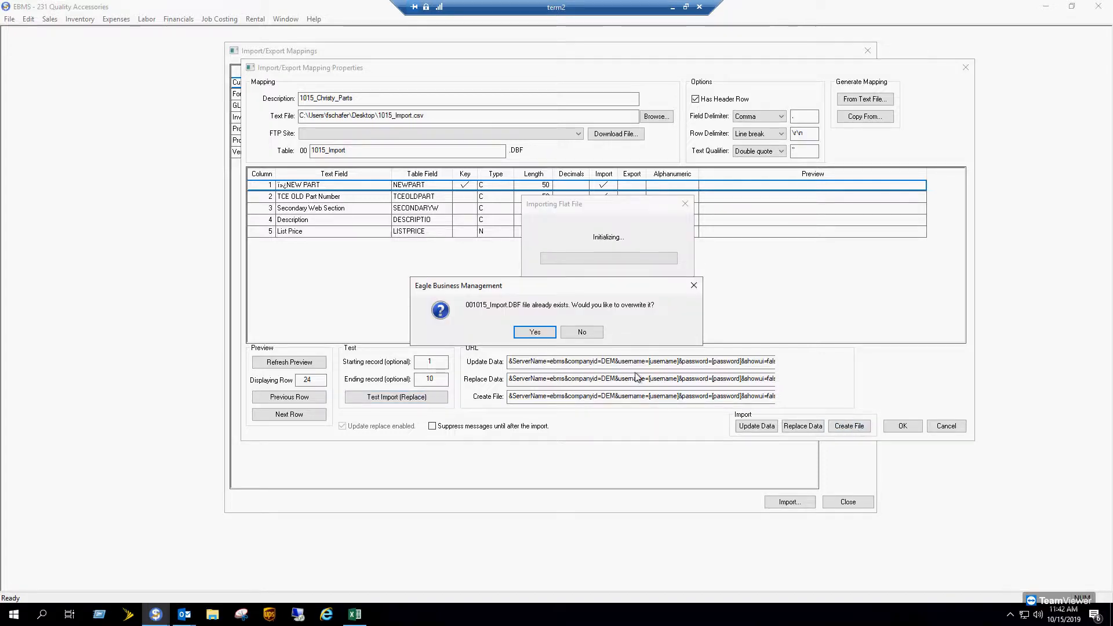
left_click(535, 333)
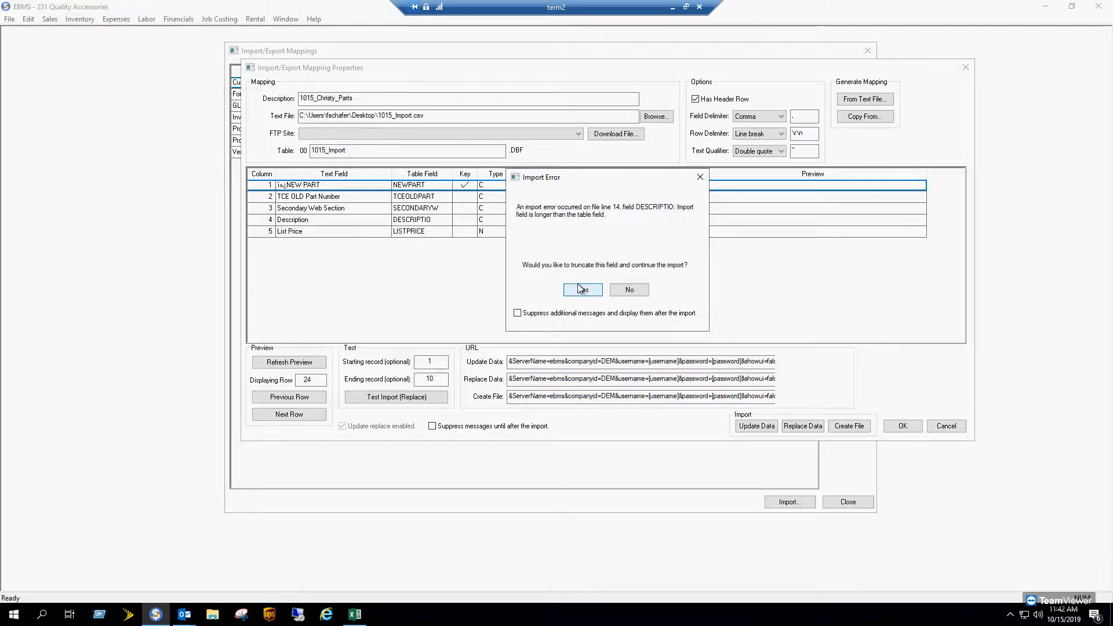
left_click_drag(526, 266, 682, 266)
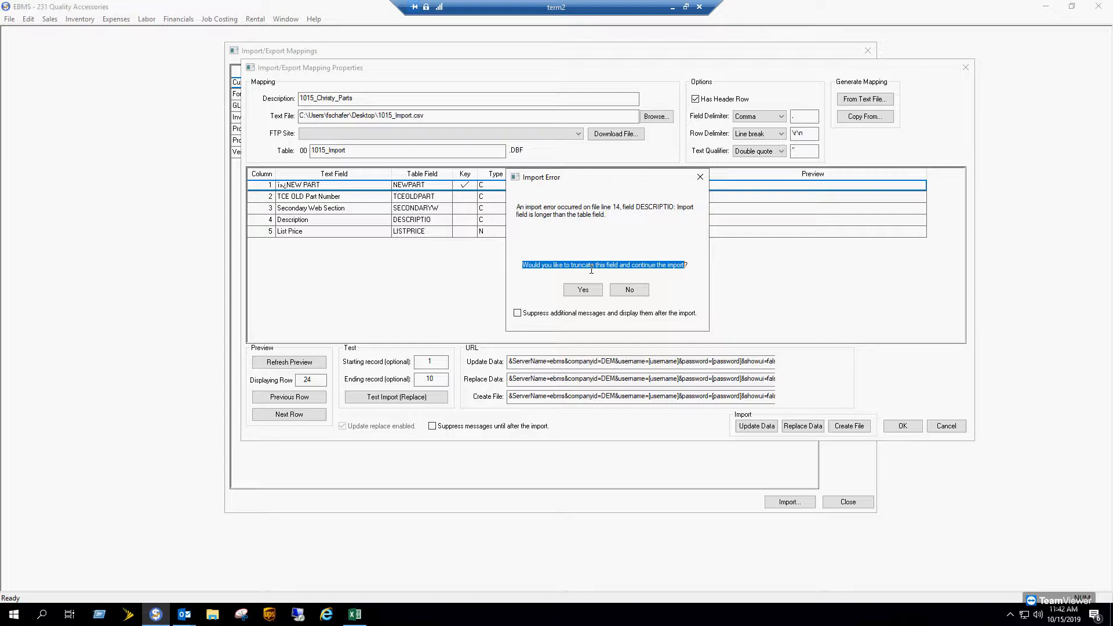
left_click_drag(584, 174, 578, 209)
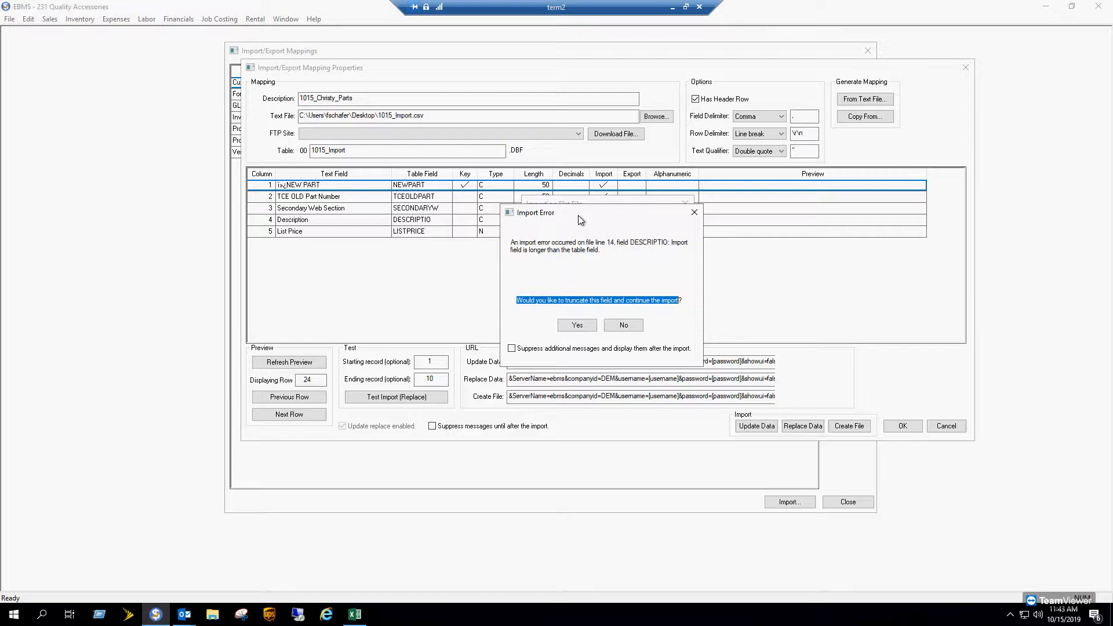
- Suppress further messages, truncate over-long descriptions, and accept the 149-line import summary
left_click(520, 348)
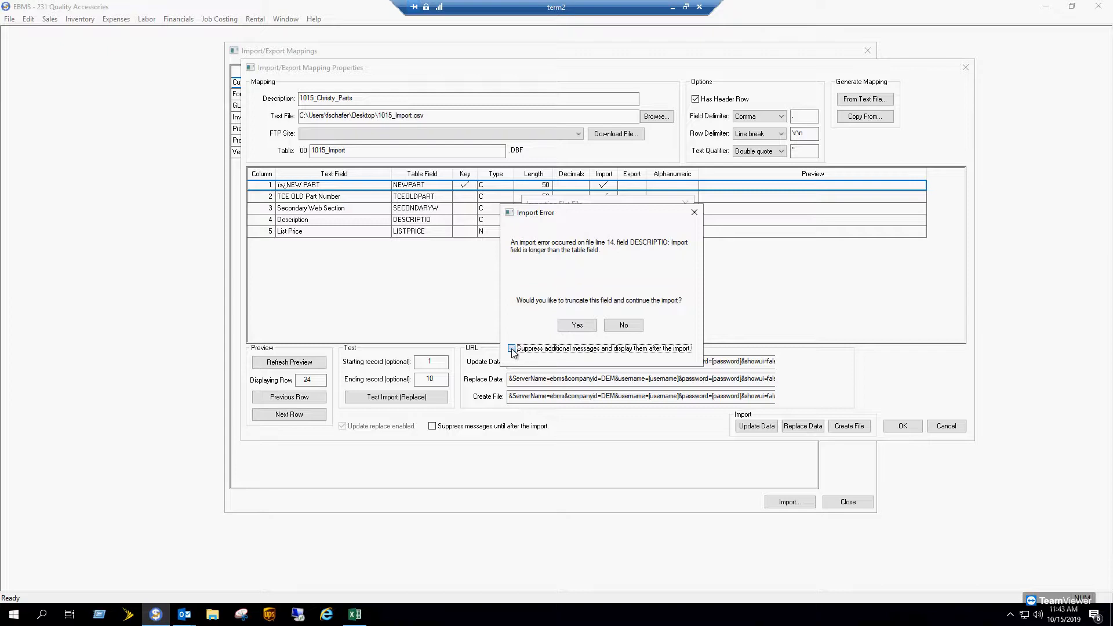
left_click(577, 326)
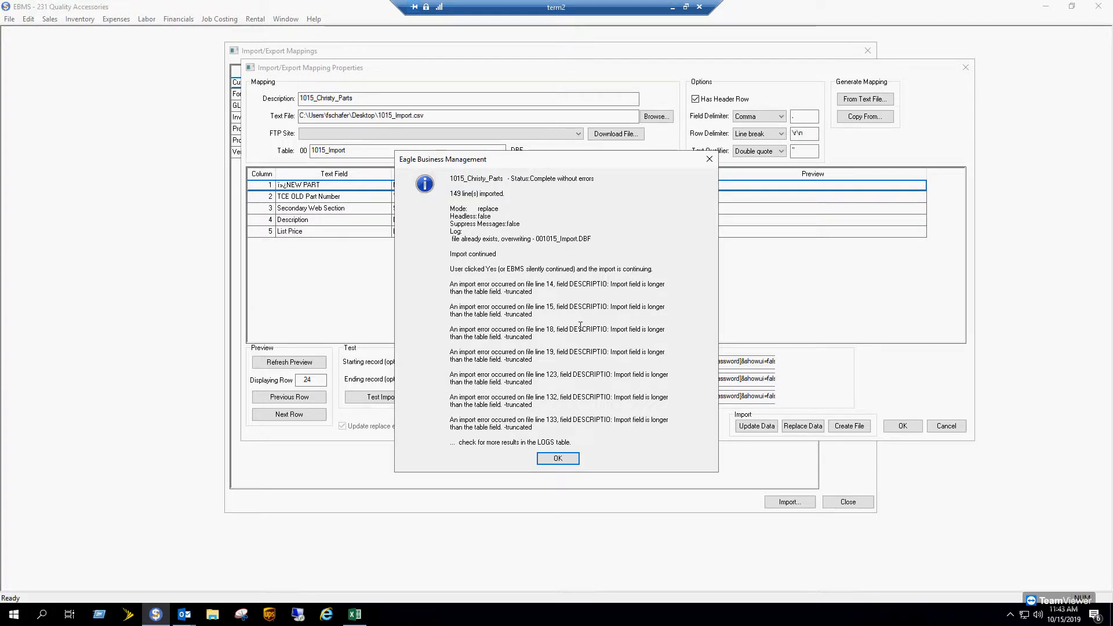
left_click_drag(508, 194, 451, 187)
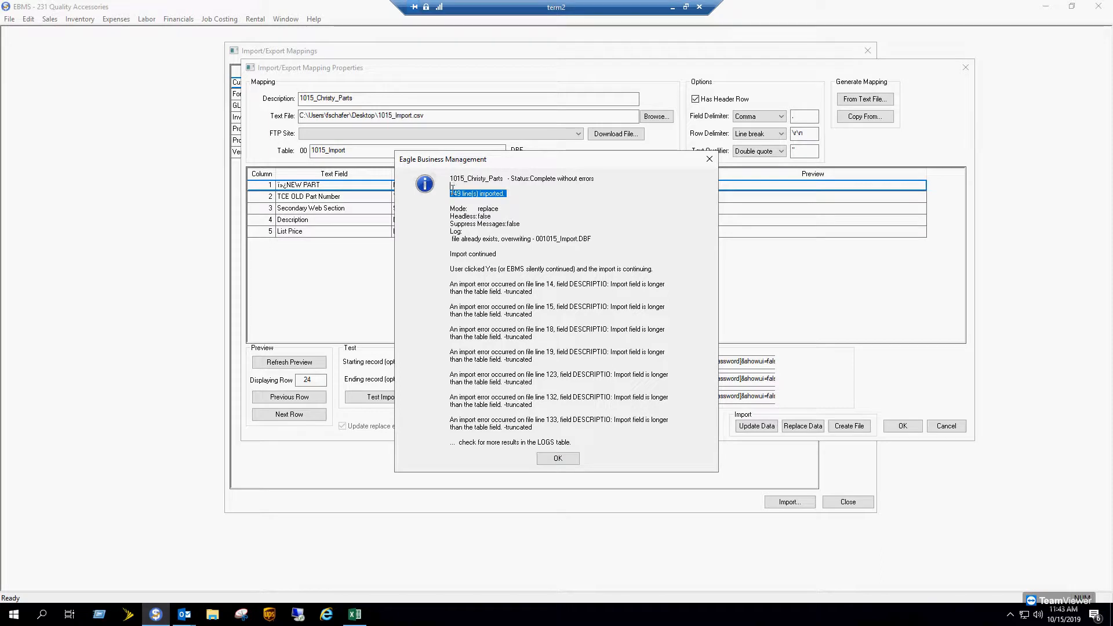
left_click_drag(450, 284, 643, 419)
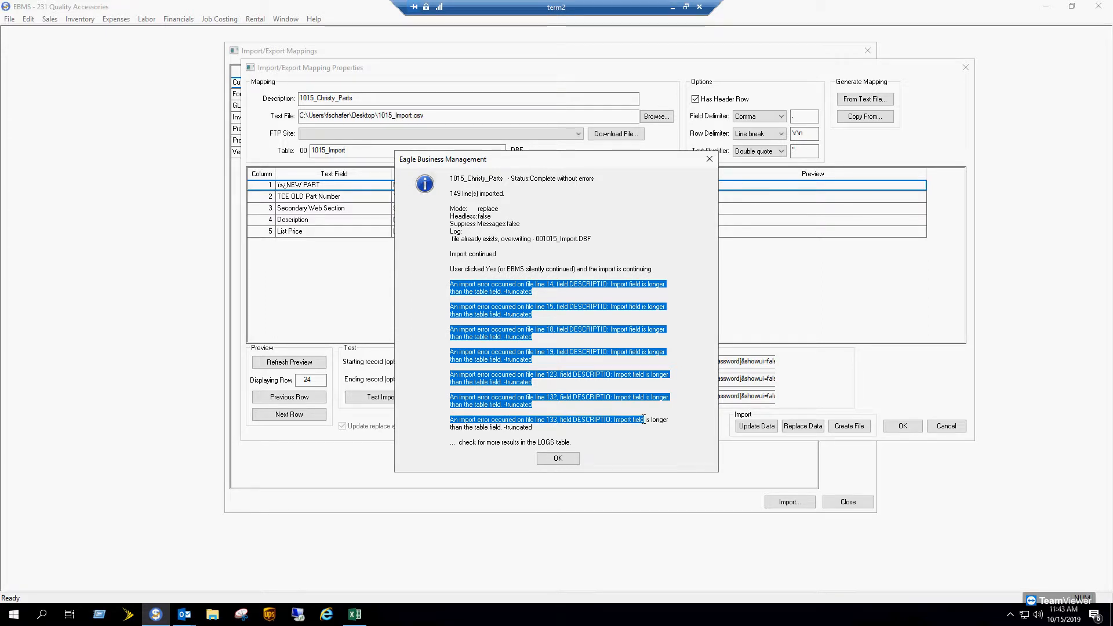
left_click(541, 459)
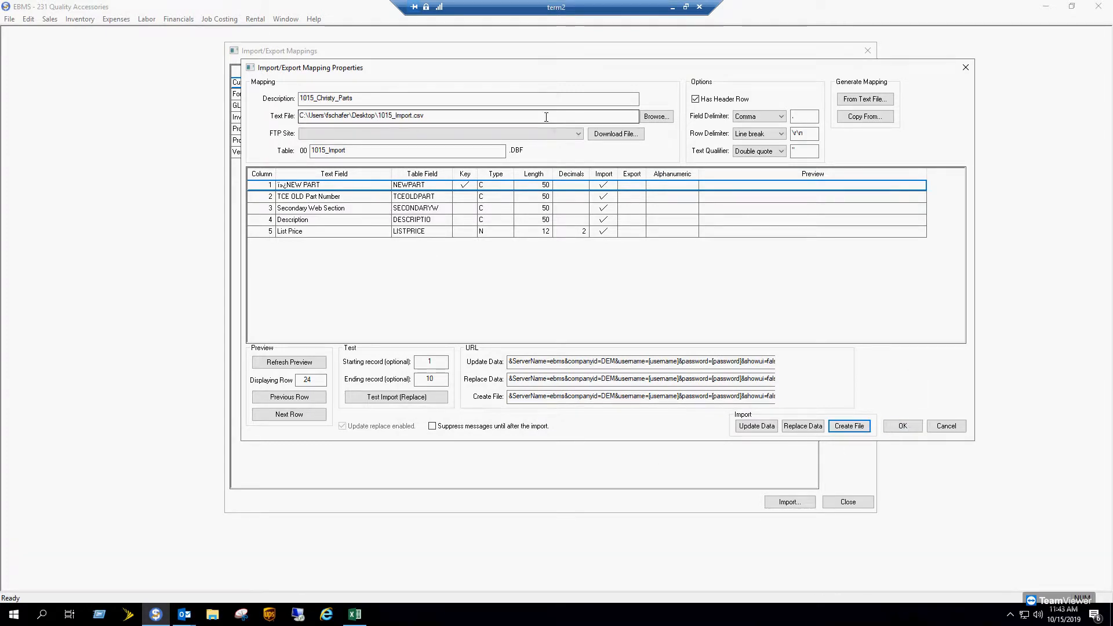
- Close the import mappings and begin a new entry in Inventory Options' Vendor Catalogs list
left_click(902, 426)
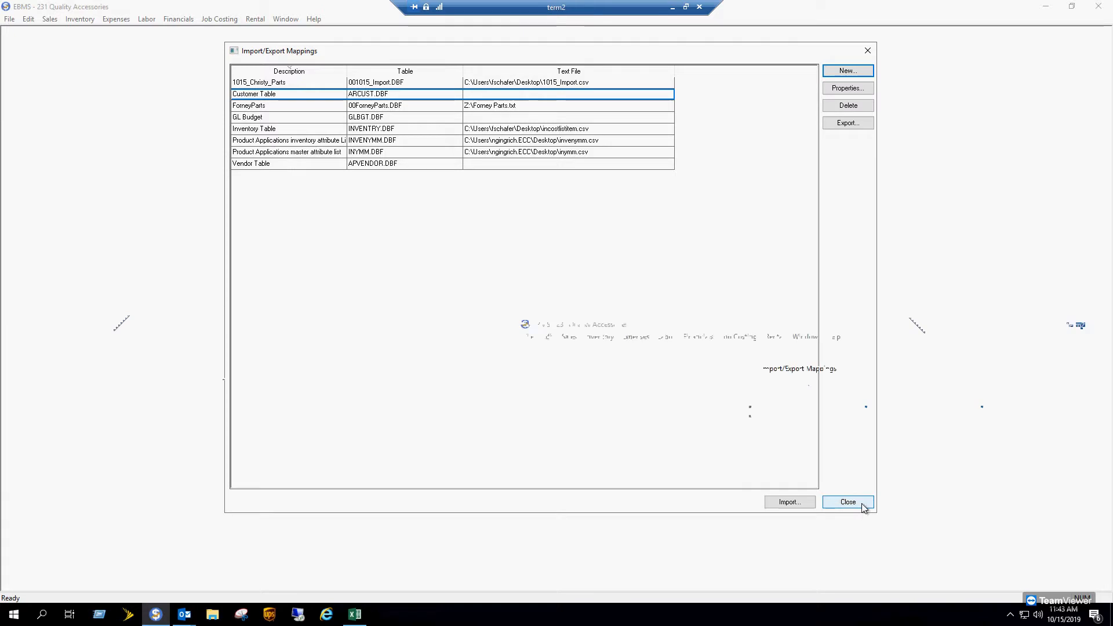
left_click(848, 502)
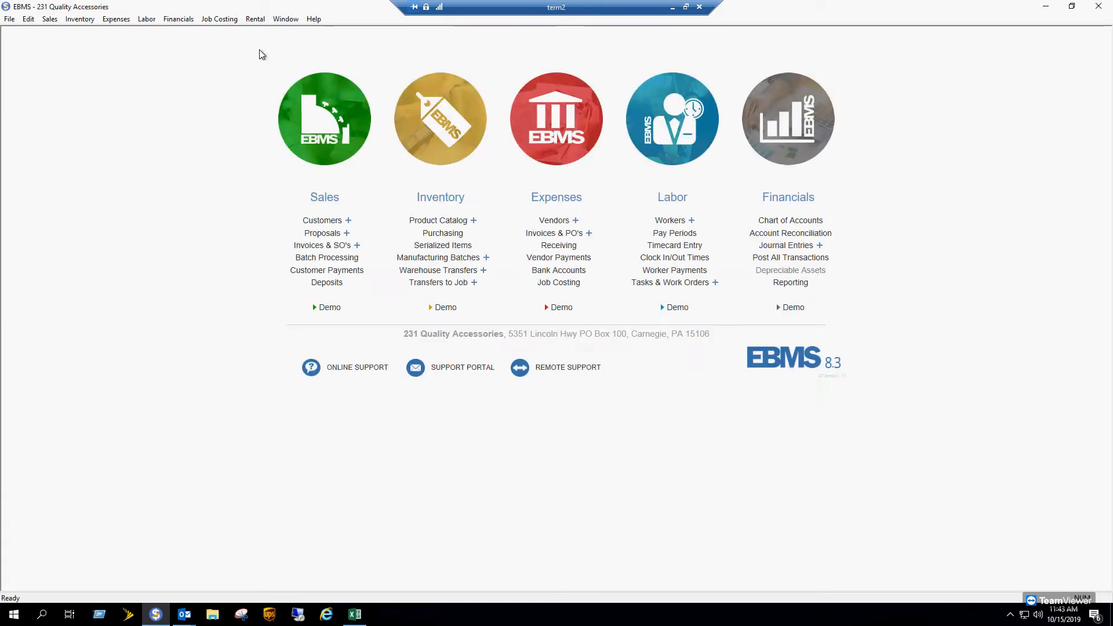
left_click(80, 19)
left_click(96, 261)
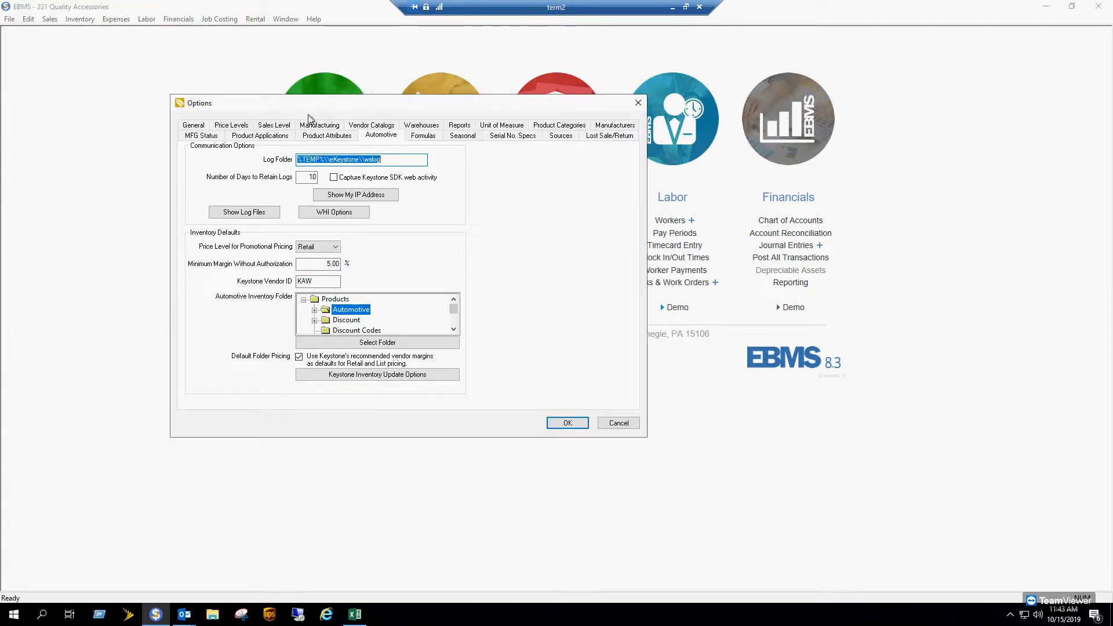
left_click(367, 125)
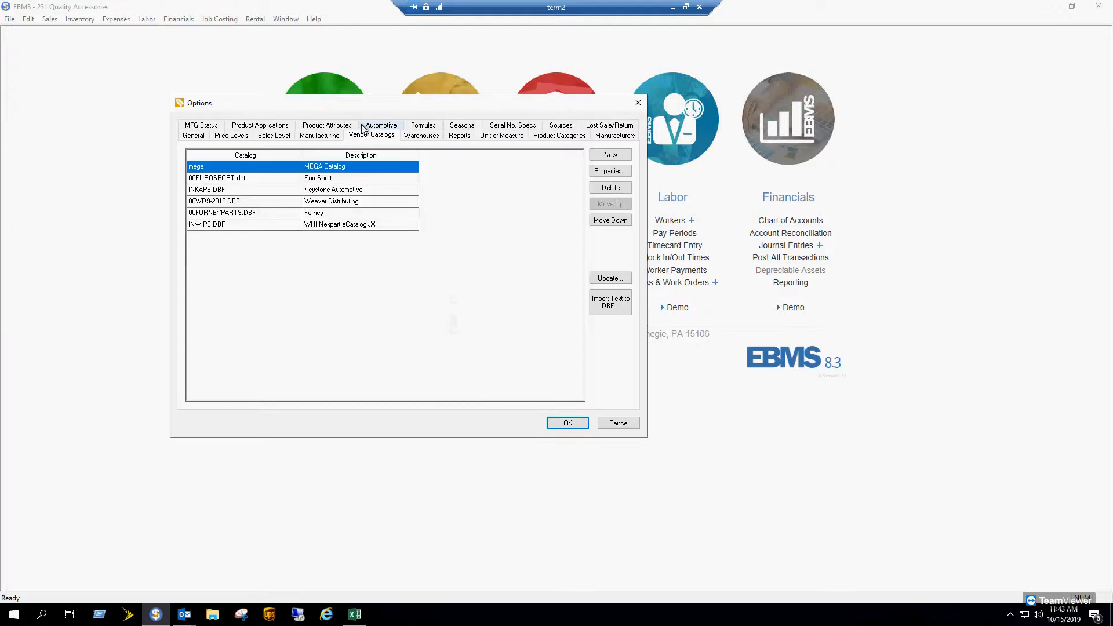
left_click(612, 156)
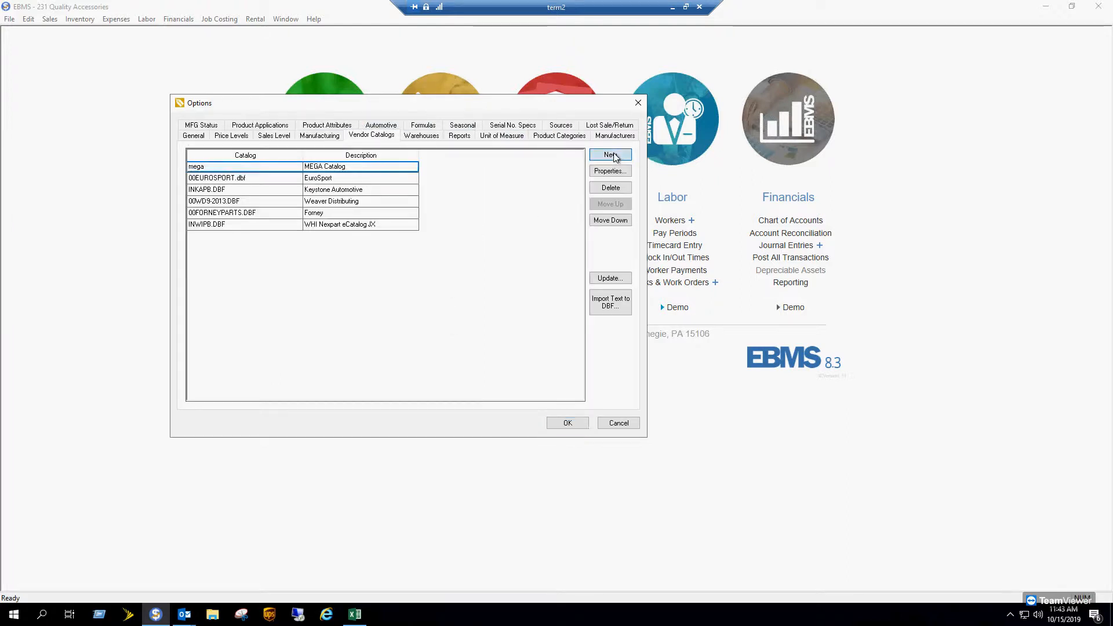
- Select 001015_IMPORT.DBF as the catalog file and describe it as 2019_Christy_Parts
left_click(502, 224)
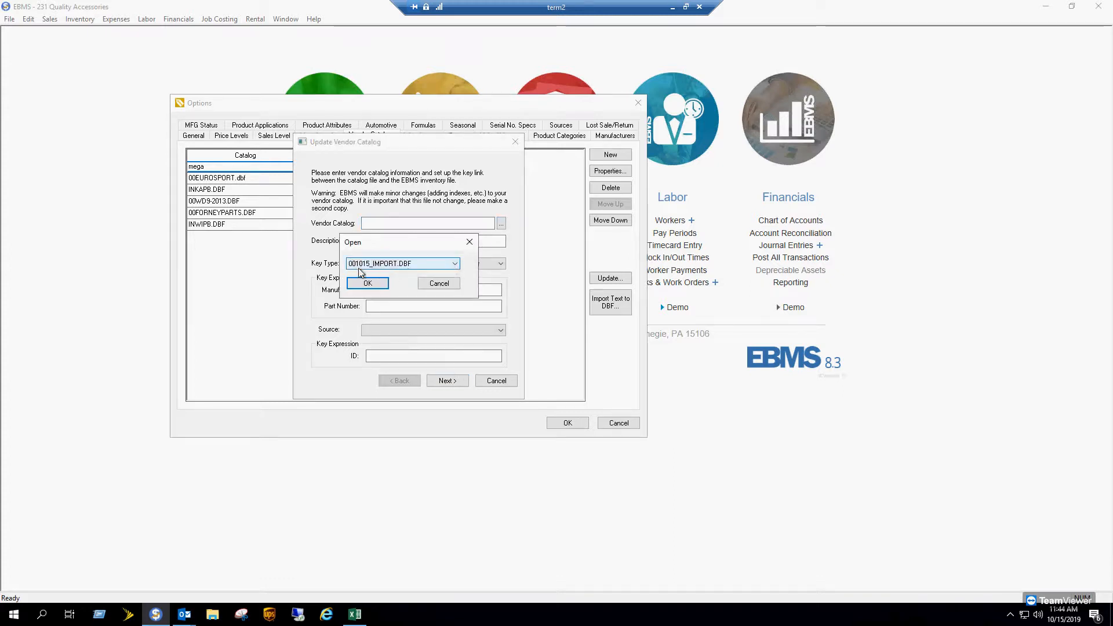
left_click(368, 284)
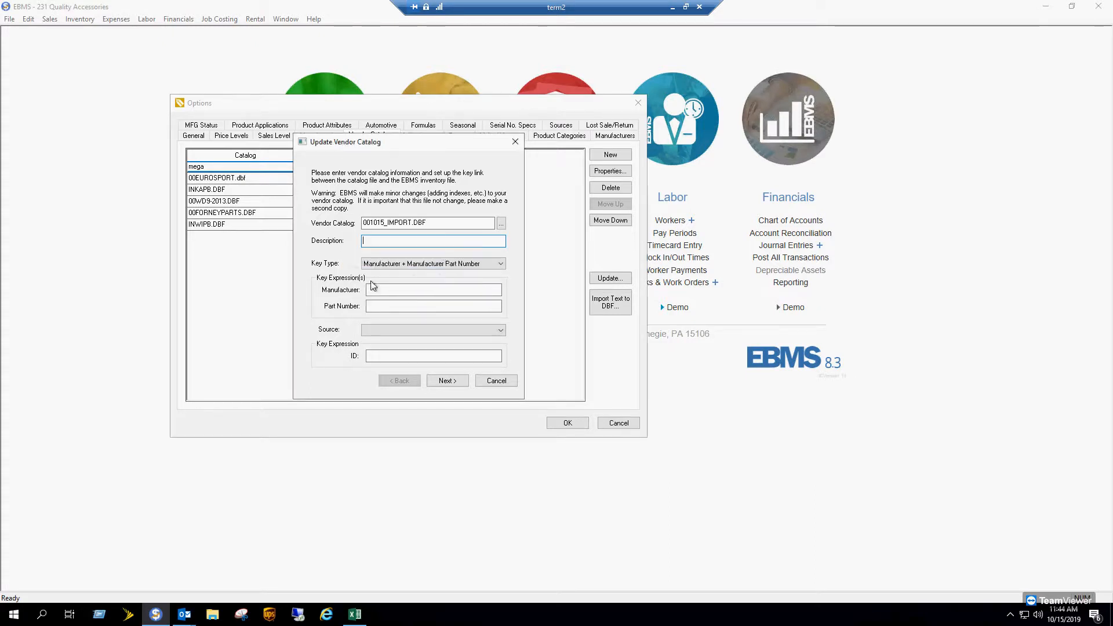
type("Christ")
type("2019")
type("_Parts")
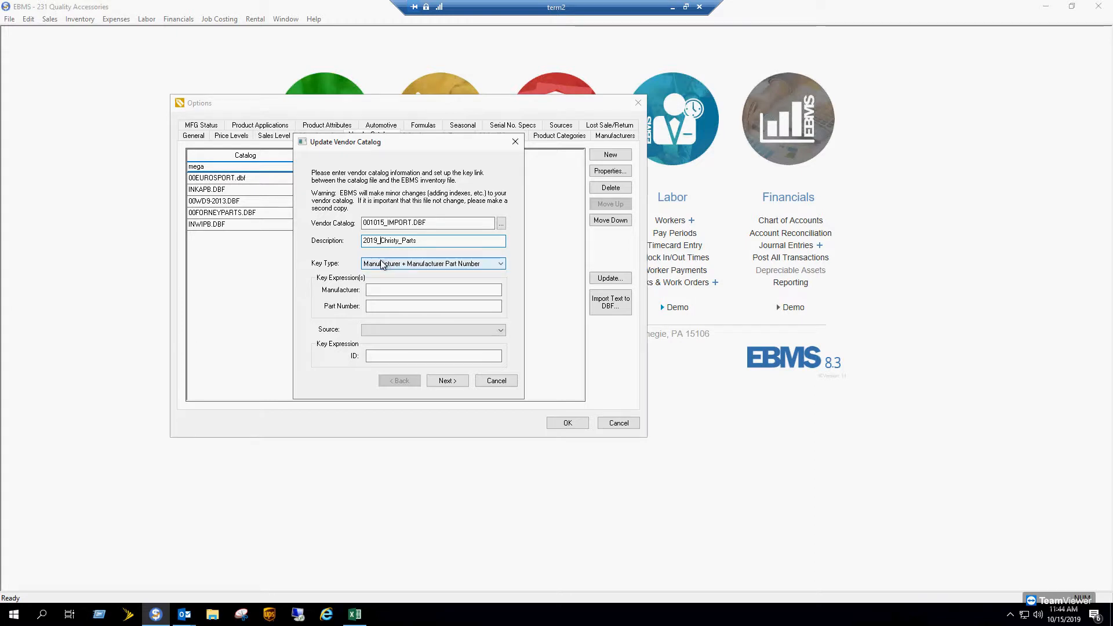
- Set the catalog key type to Inventory ID
left_click(499, 264)
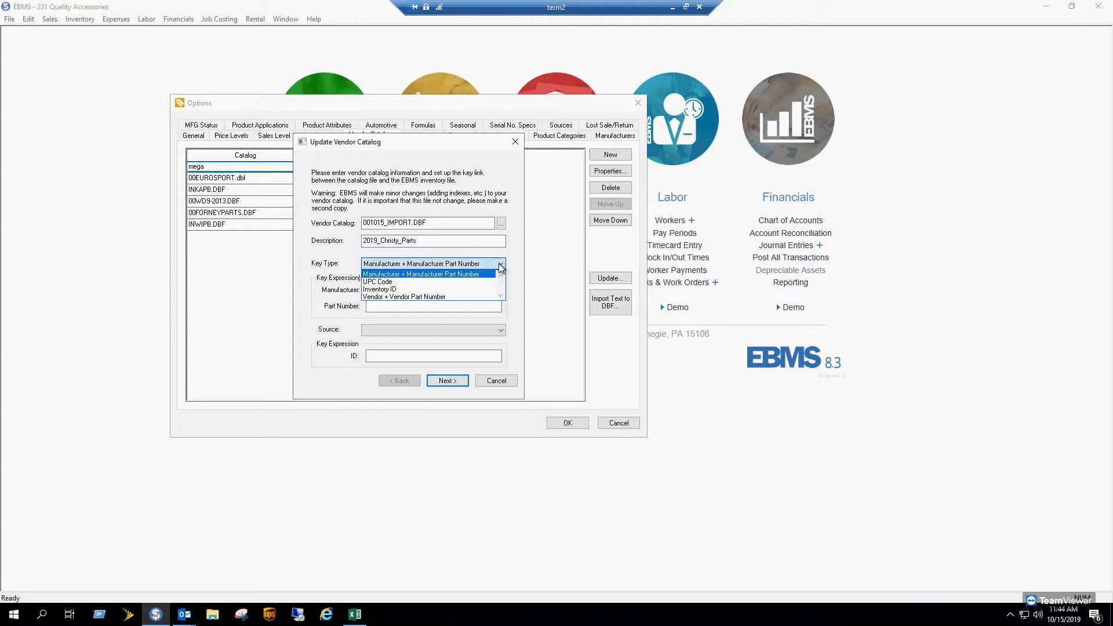
left_click(385, 290)
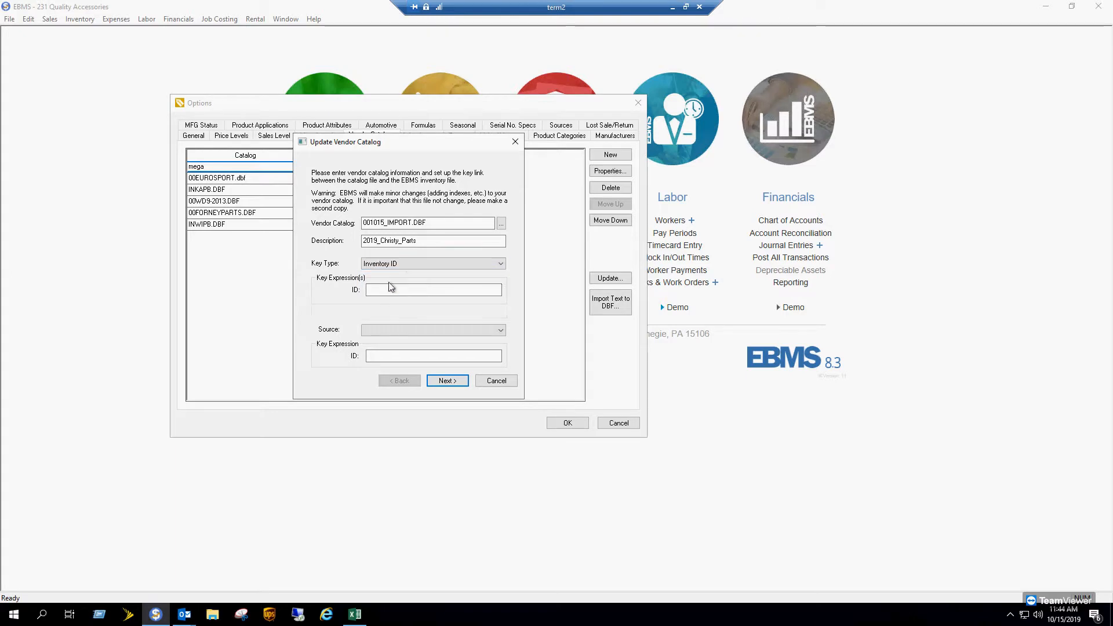
left_click(382, 290)
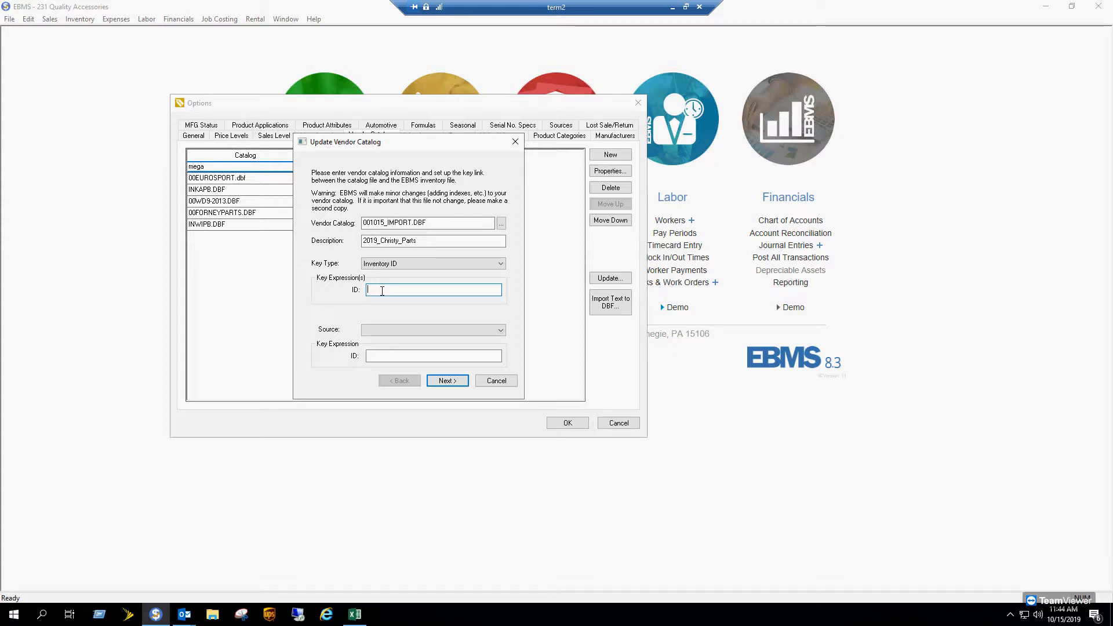
- Check the NEW PART header in the 1015_Import sheet, then enter NEWPART as the ID key
left_click(353, 615)
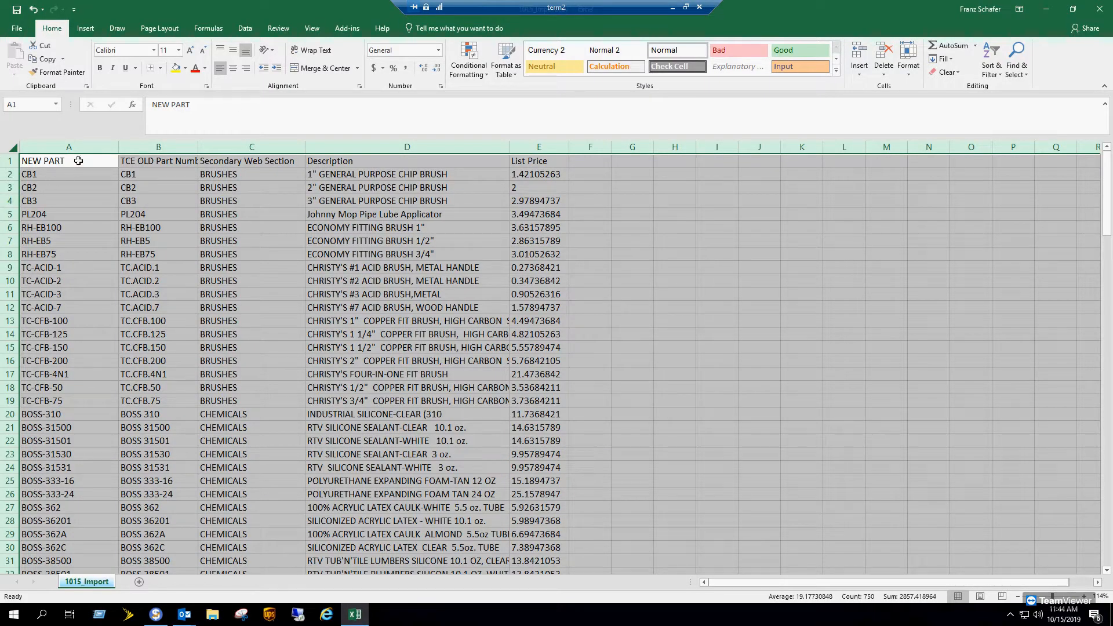
left_click(78, 161)
double_click(80, 161)
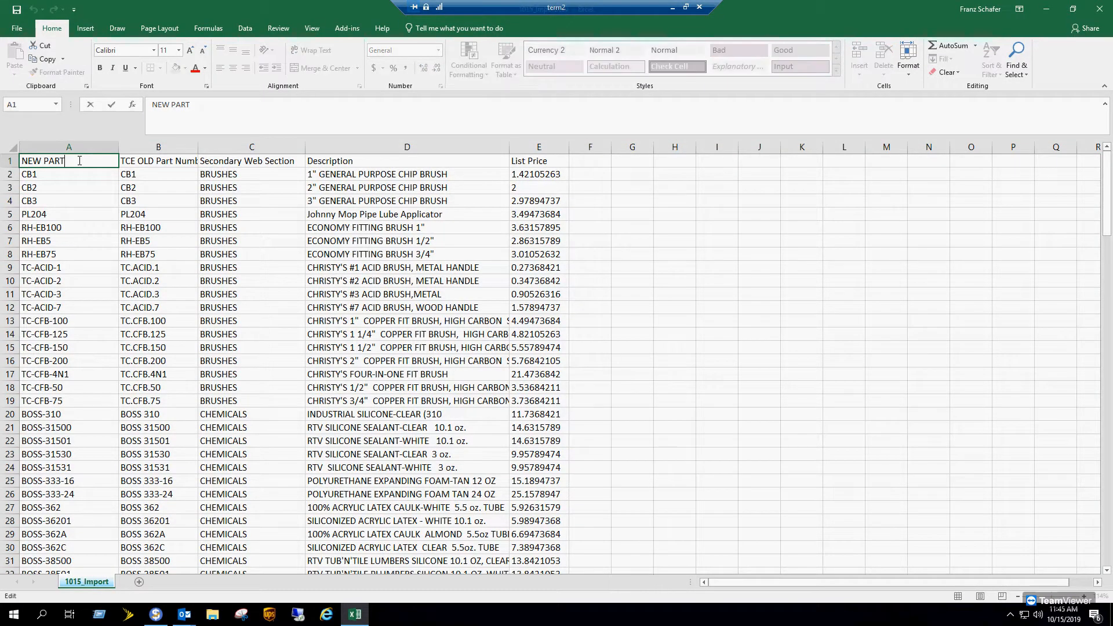
left_click_drag(77, 161, 3, 155)
left_click(1046, 9)
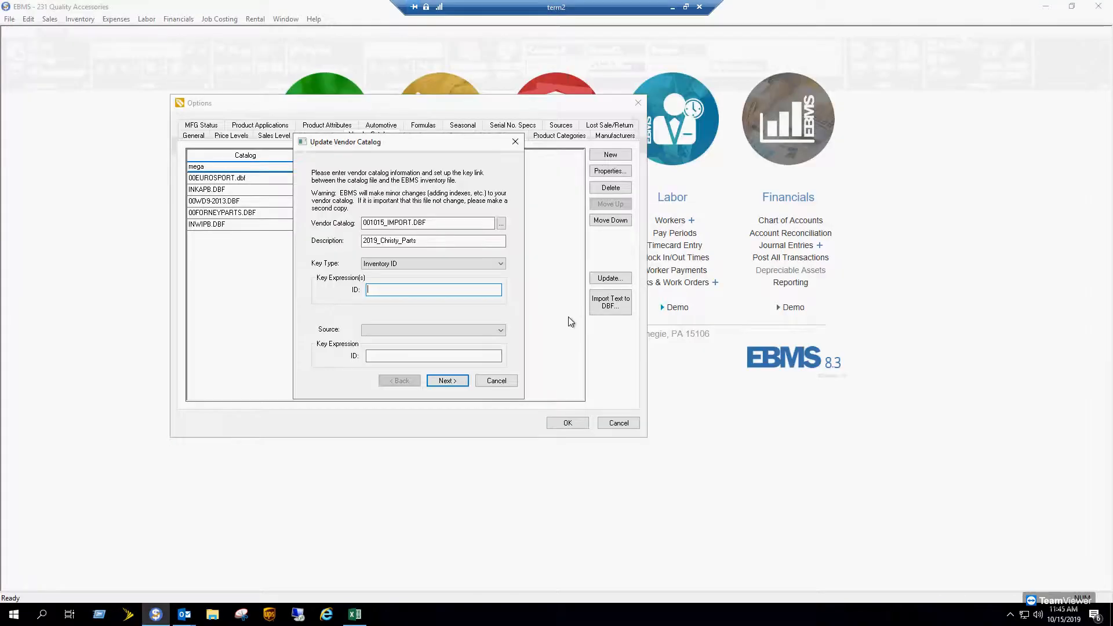
type("NE")
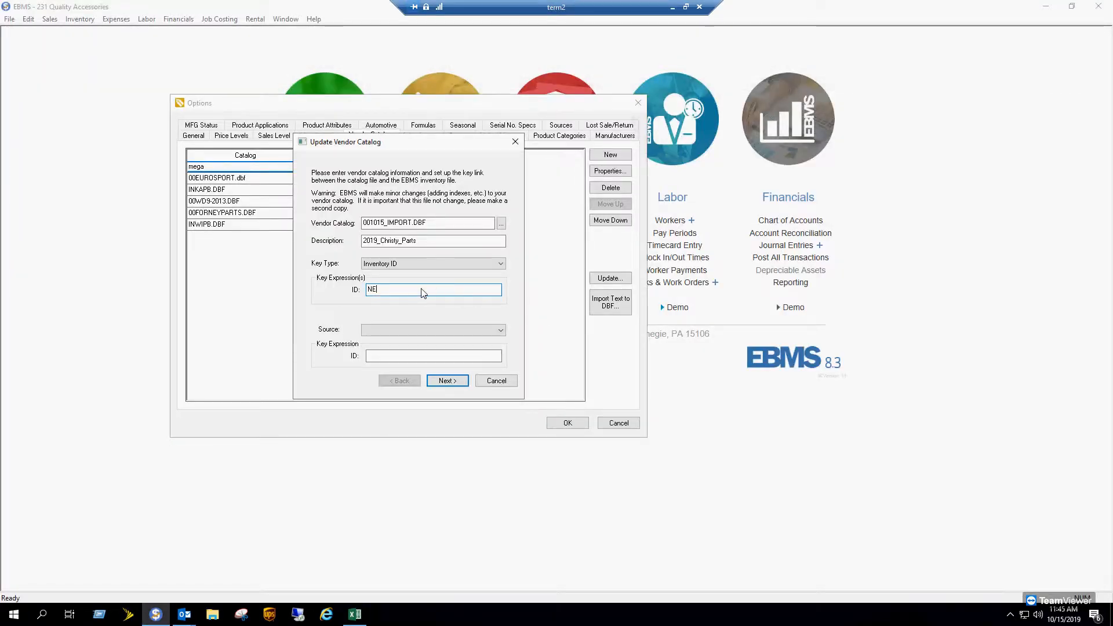
type("WPART")
left_click(452, 378)
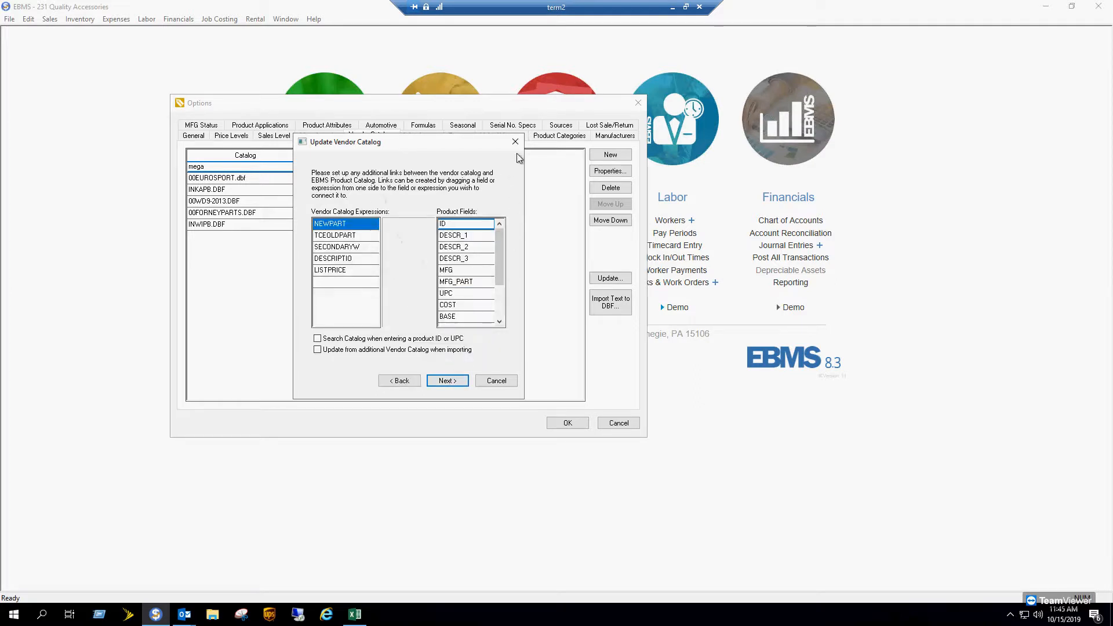
- Enlarge the field-linking window and link NEWPART to the product ID field
left_click_drag(527, 151, 684, 152)
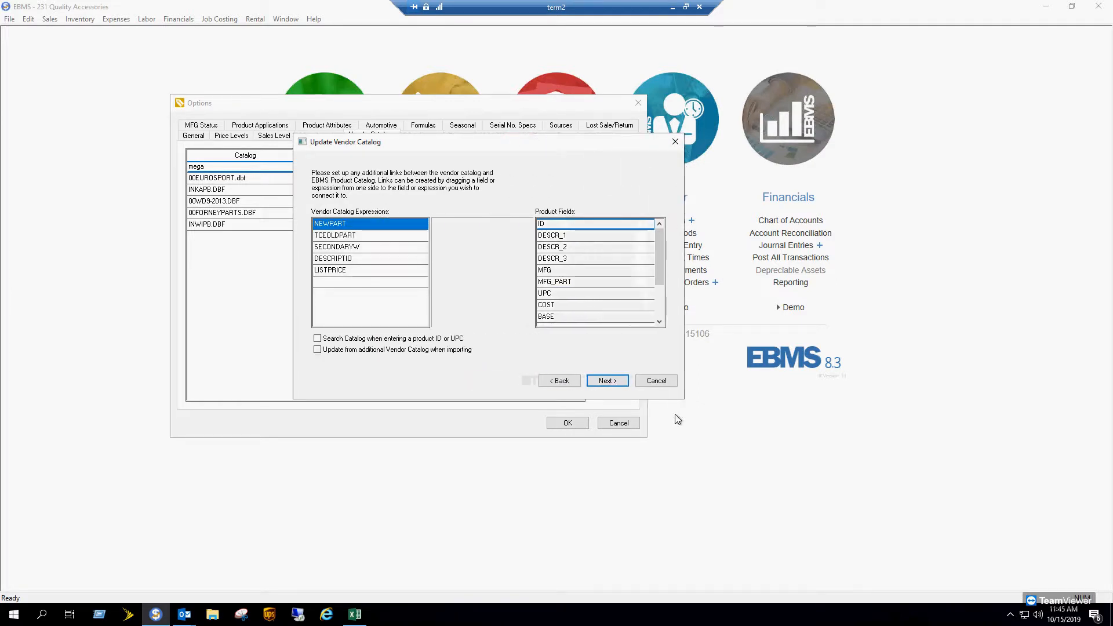
left_click_drag(683, 401, 846, 551)
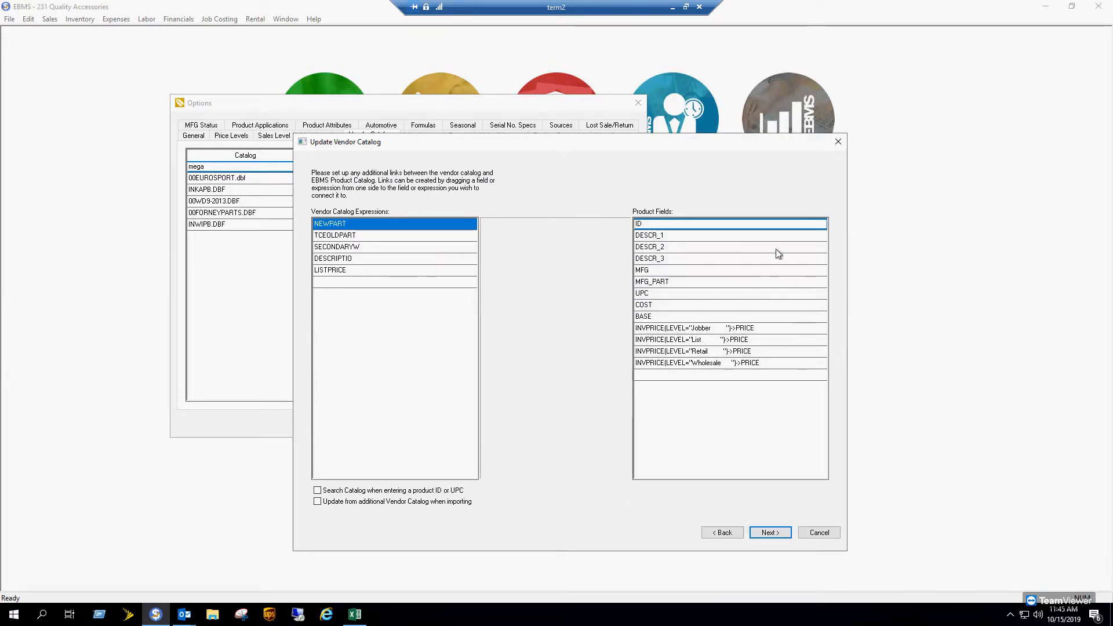
left_click_drag(376, 226, 659, 225)
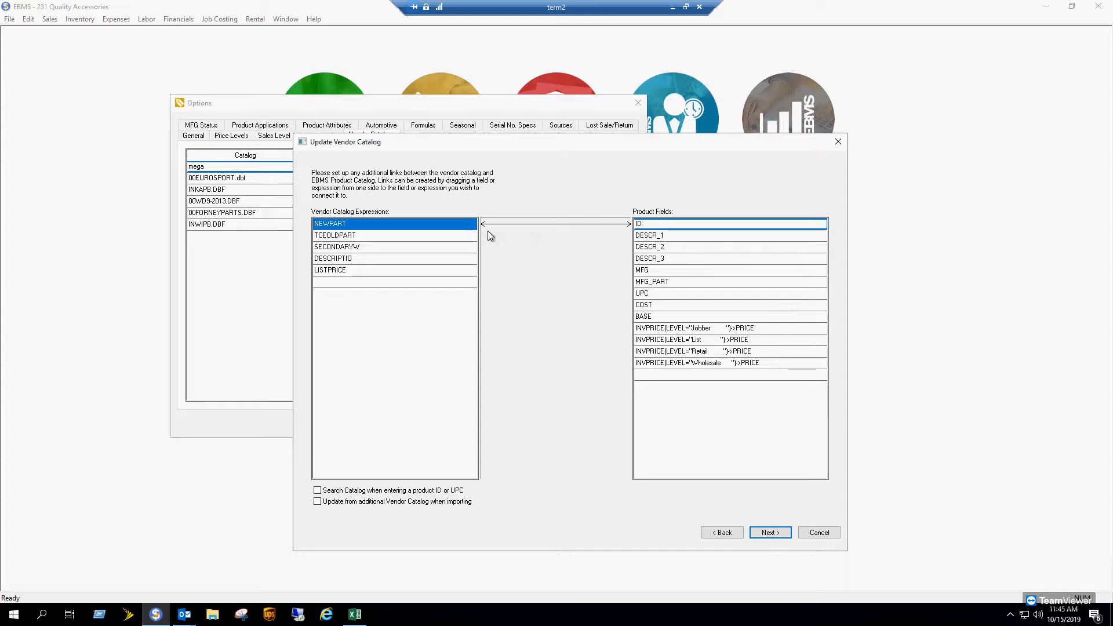
left_click(568, 223)
- Link TCEOLDPART to DESCR_1 and attempt linking SECONDARYW to DESCR_2
left_click(423, 236)
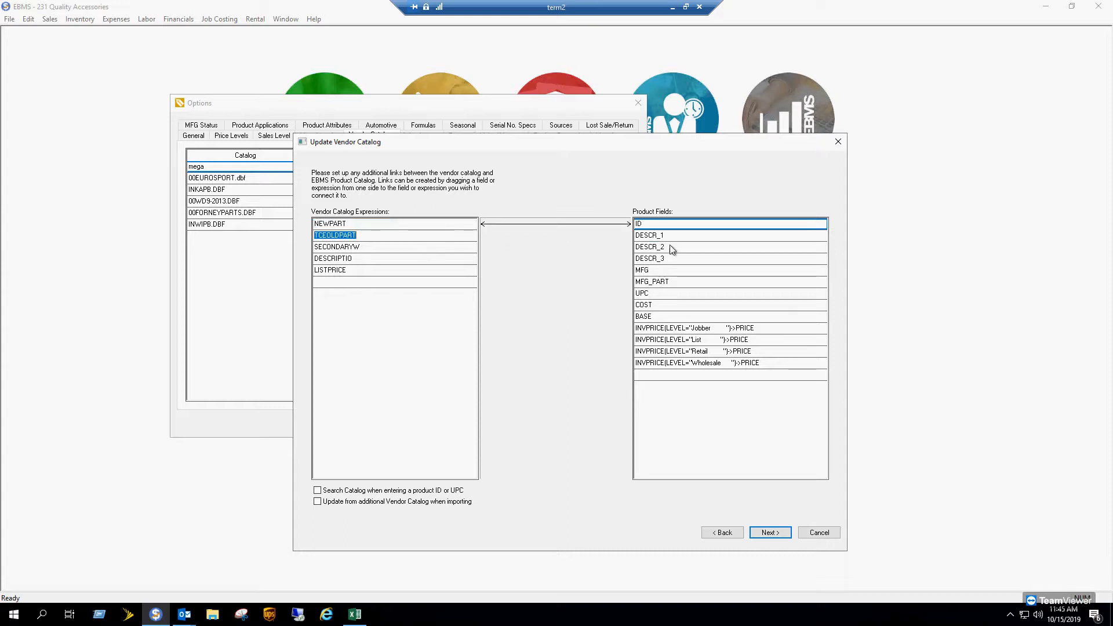
left_click(685, 234)
left_click_drag(462, 239, 665, 241)
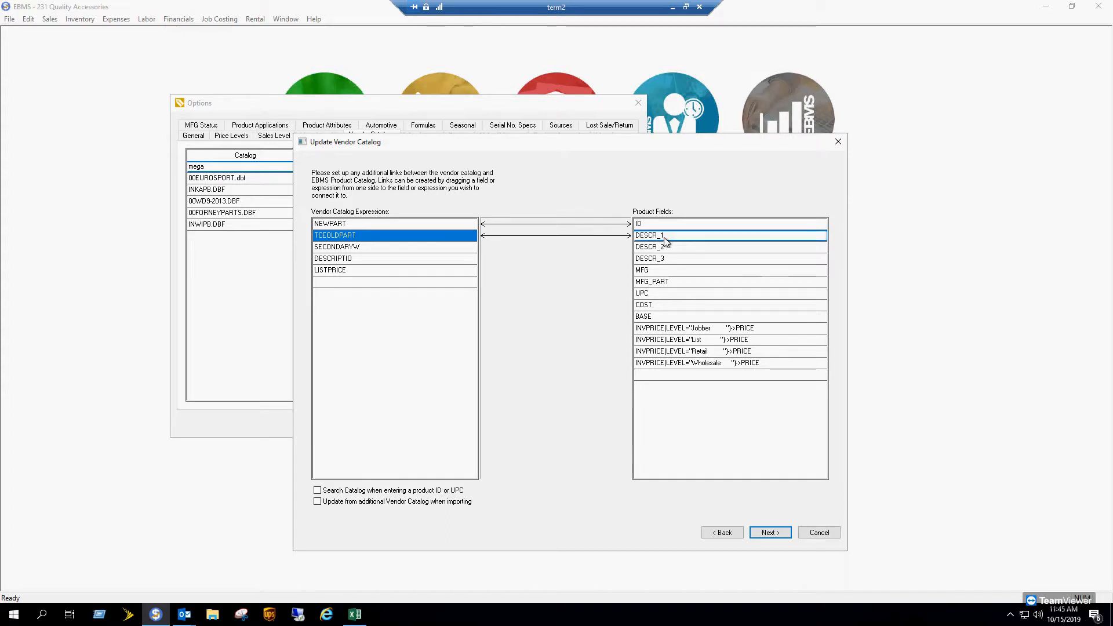
left_click(618, 235)
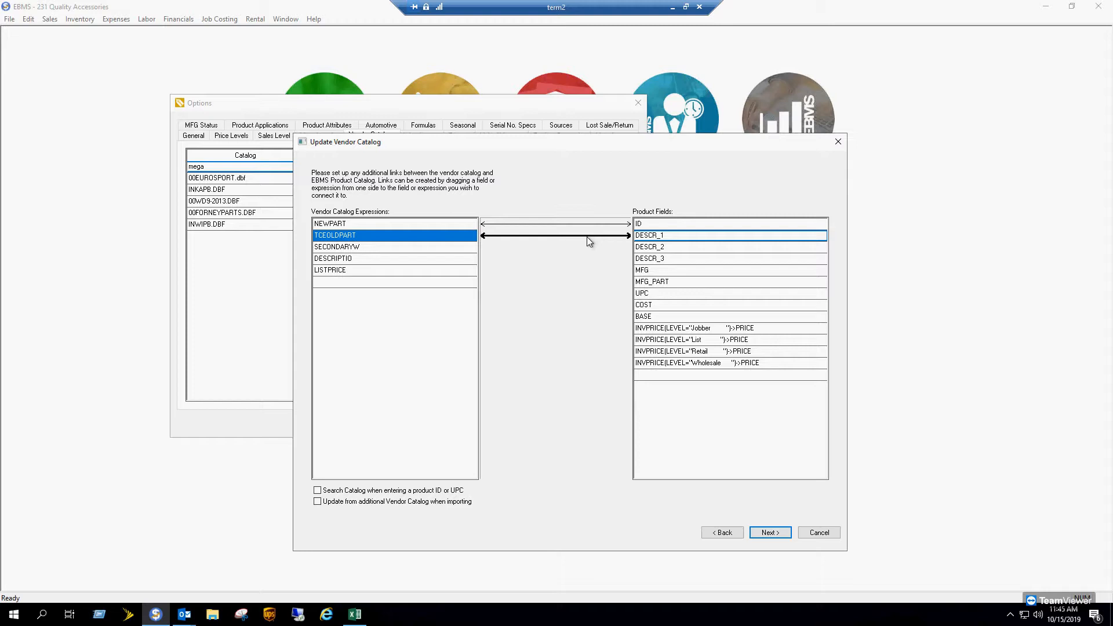
left_click(425, 248)
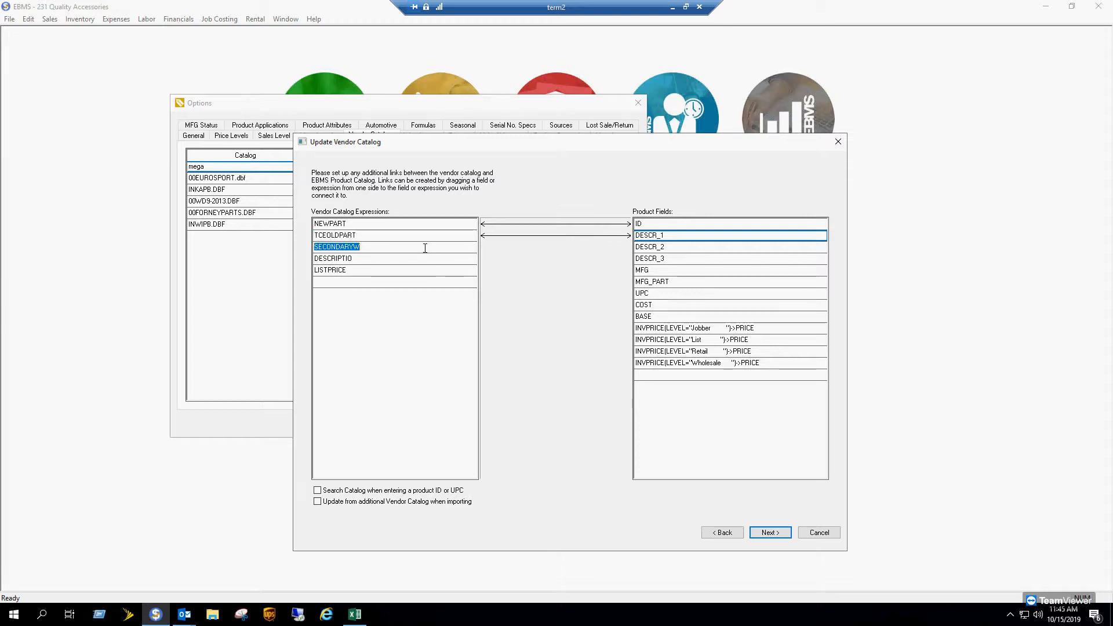
left_click(650, 249)
mouse_move(434, 250)
left_mouse_down()
mouse_move(642, 261)
mouse_move(651, 251)
mouse_move(419, 247)
left_mouse_up()
- Delete the wrong link, then link DESCRIPTIO to DESCR_1 and TCEOLDPART to DESCR_2
right_click(518, 238)
left_click(554, 244)
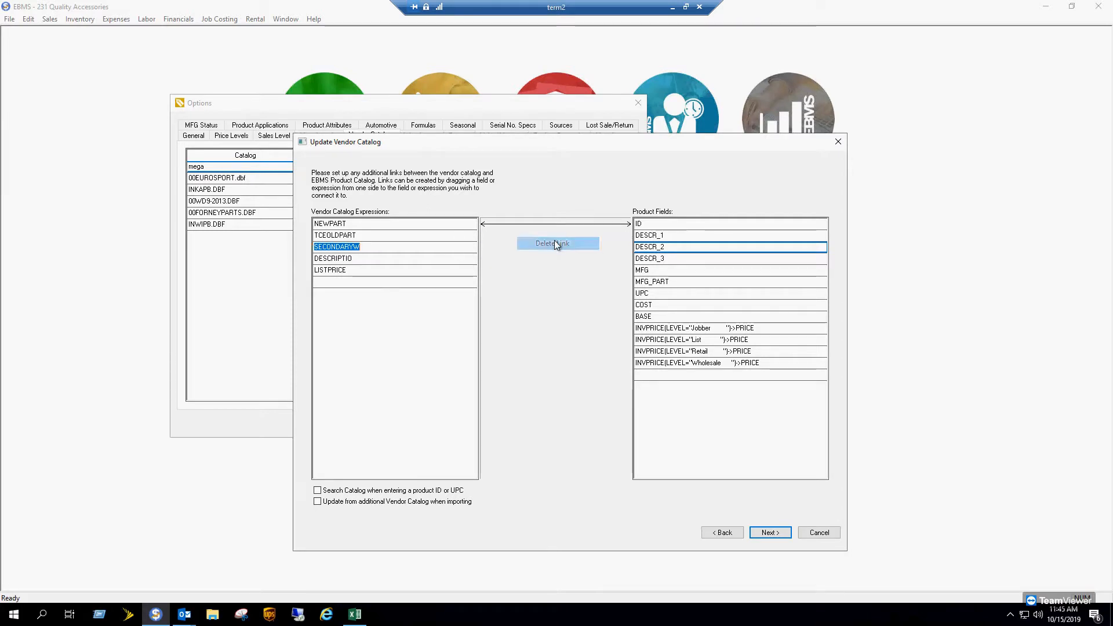
left_click_drag(476, 255, 656, 236)
left_click(444, 235)
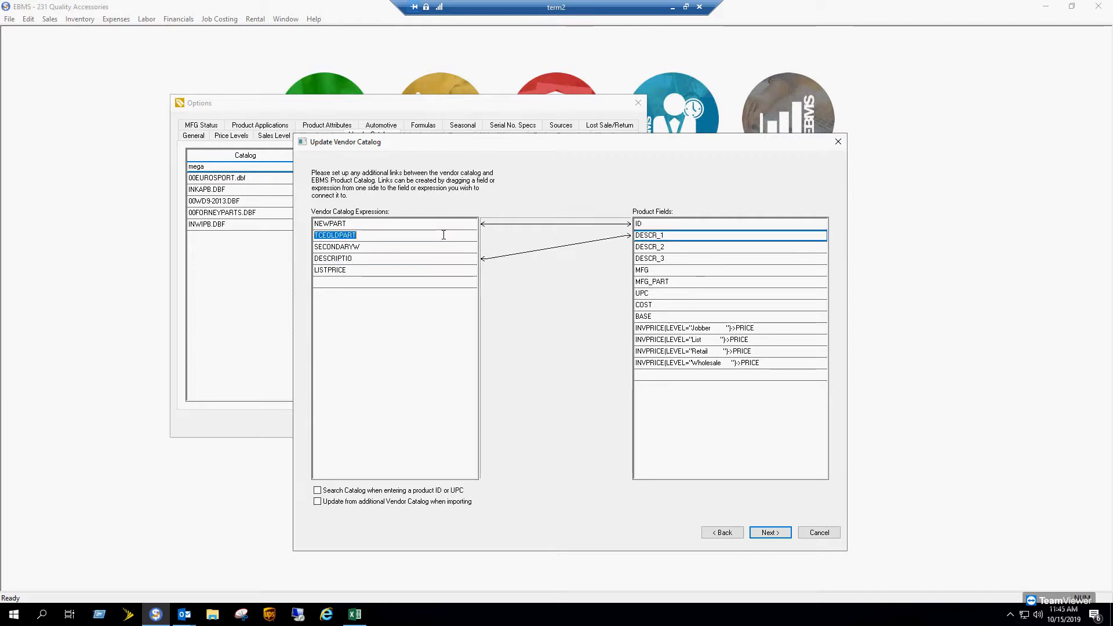
left_click(662, 248)
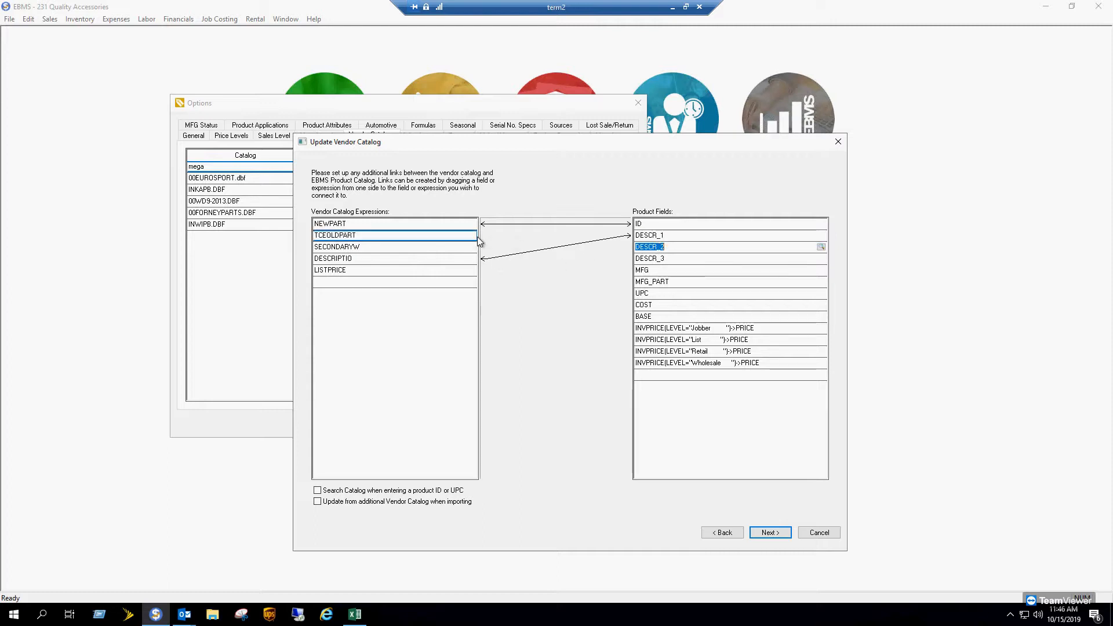
left_click_drag(434, 237, 654, 250)
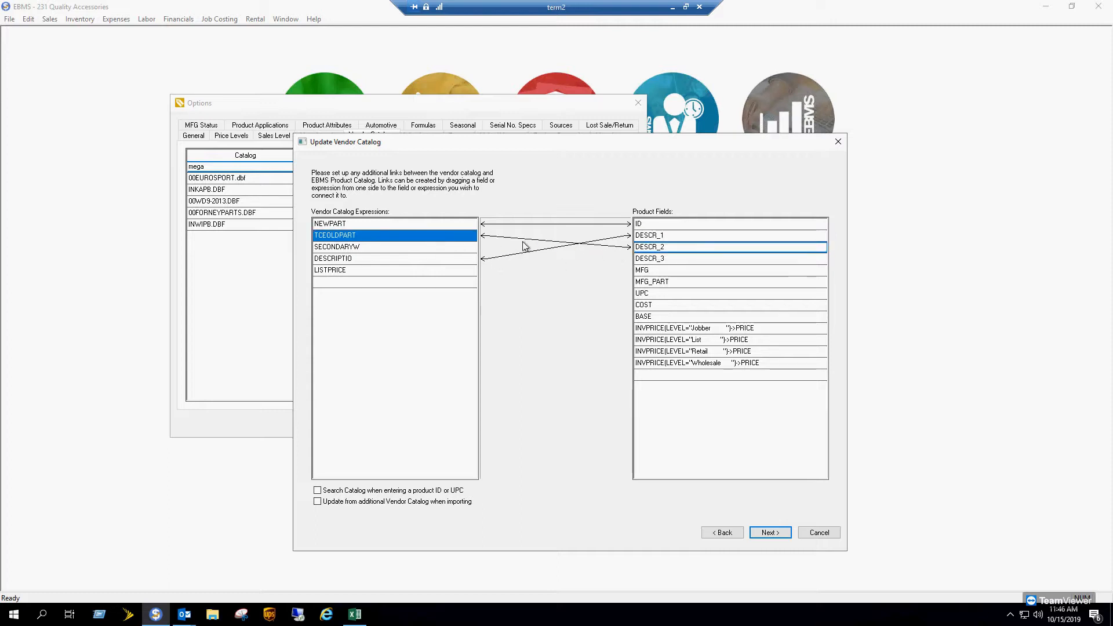
- Link SECONDARYW to DESCR_3 and LISTPRICE to BASE, then continue to the overwrite choices
left_click(348, 246)
left_click(661, 259)
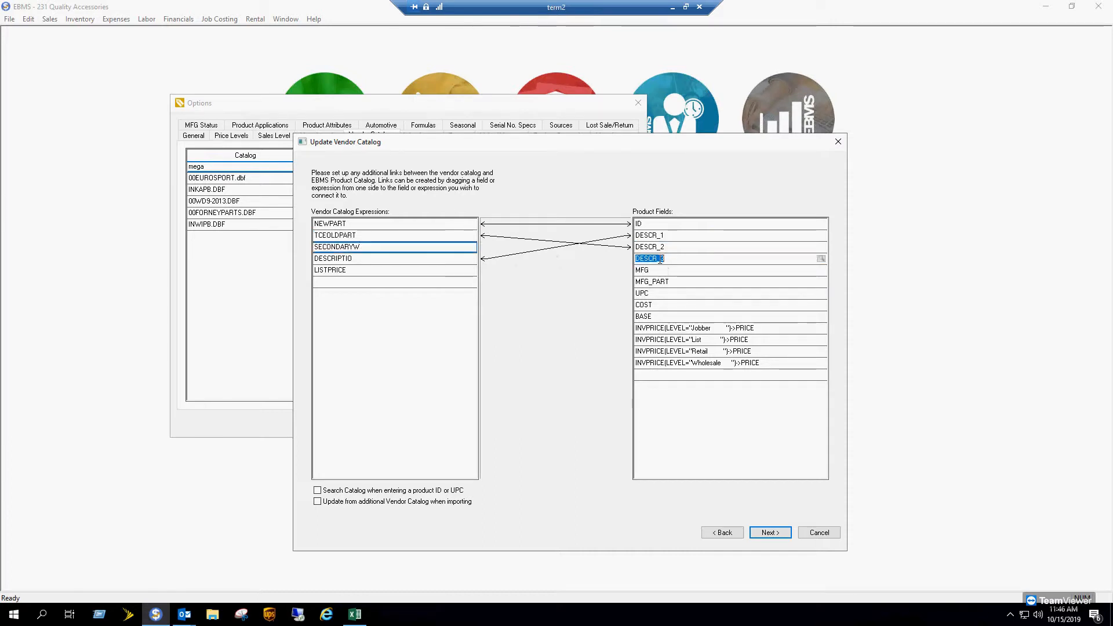
left_click_drag(455, 249, 658, 262)
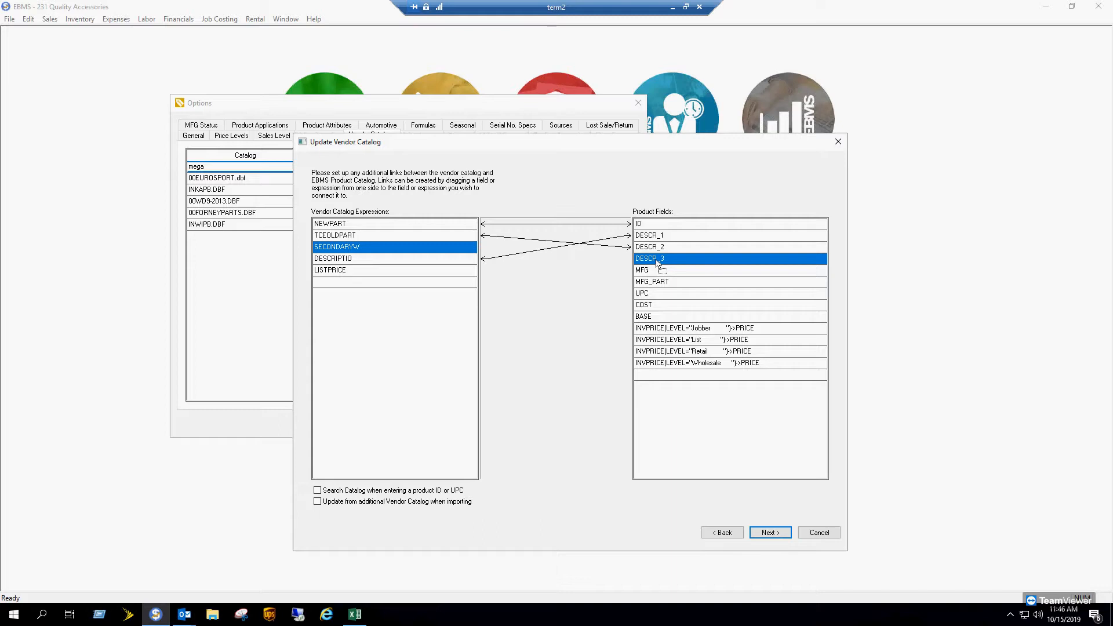
left_click_drag(657, 263, 657, 262)
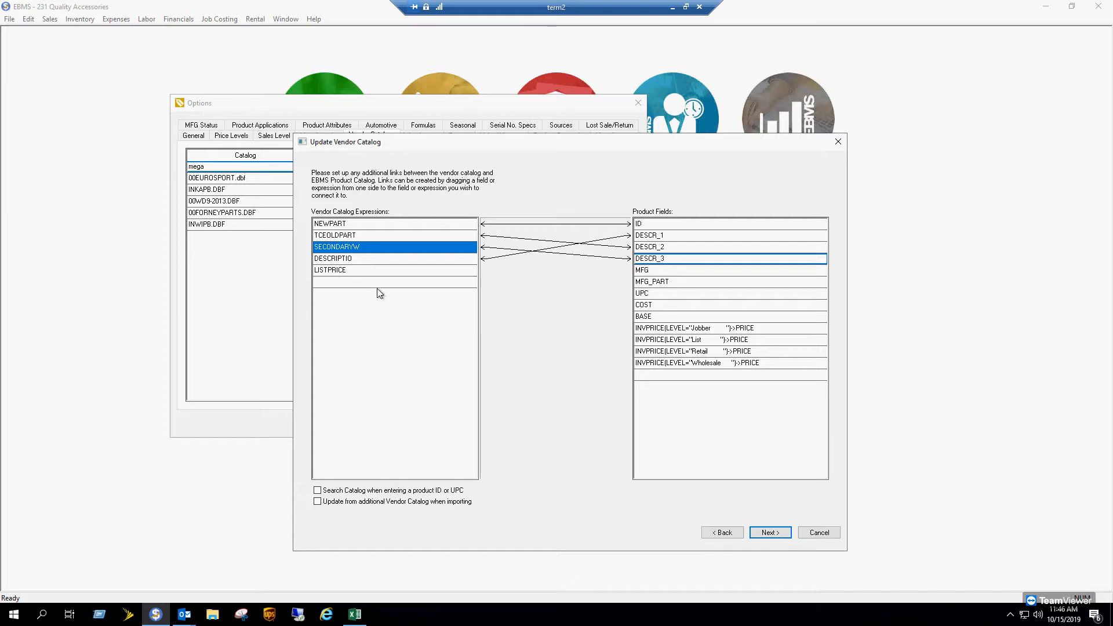
left_click(393, 270)
left_click(393, 271)
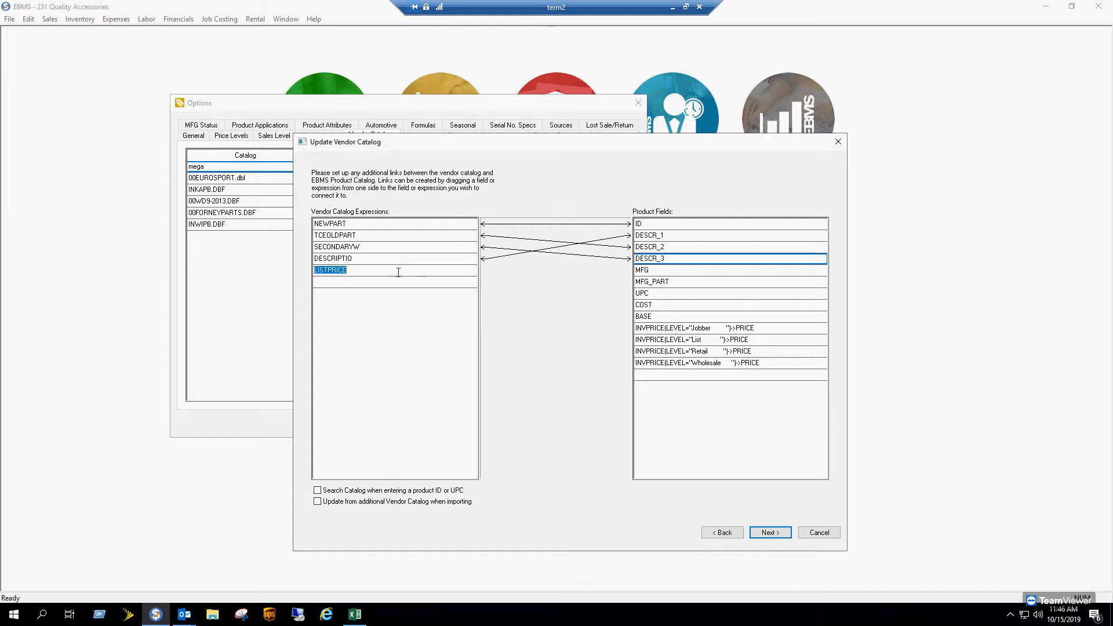
left_click(655, 317)
left_click_drag(437, 274, 649, 315)
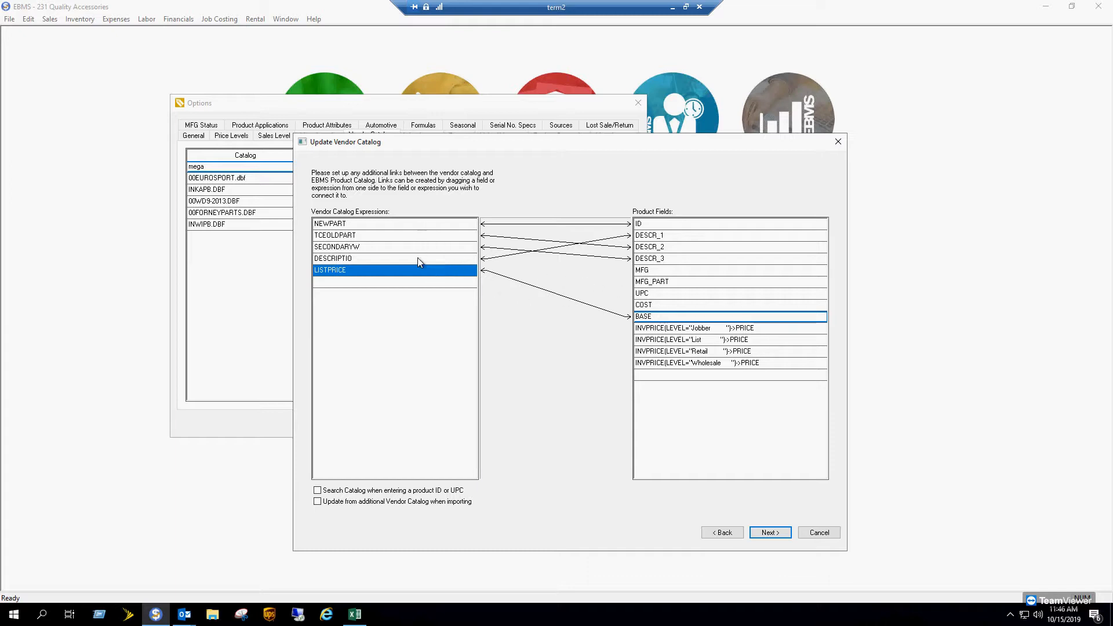
left_click(400, 273)
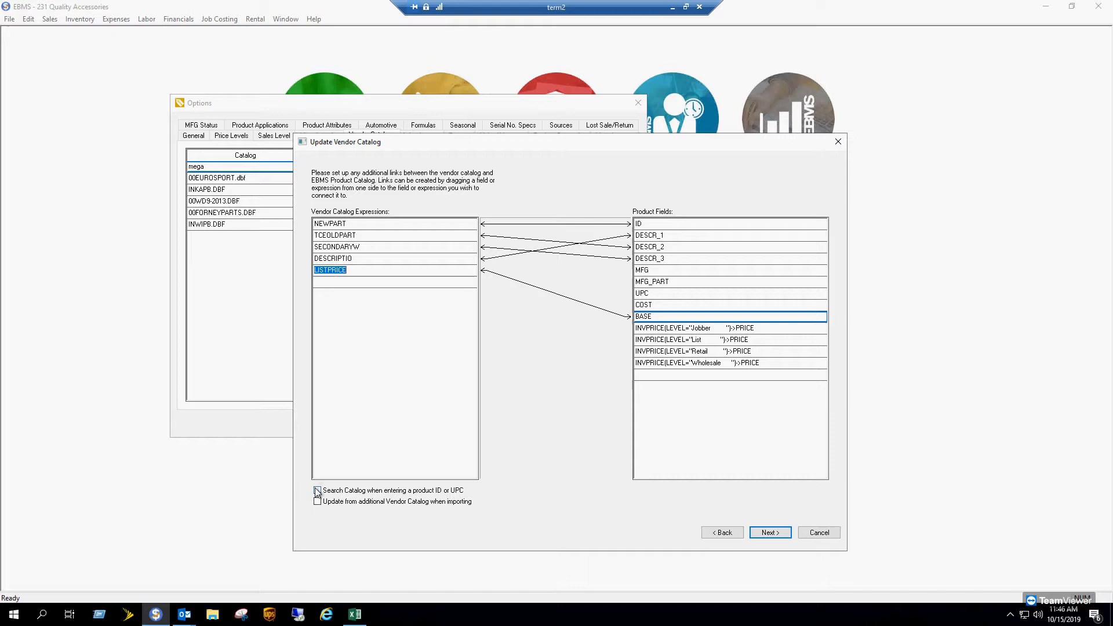
left_click(775, 531)
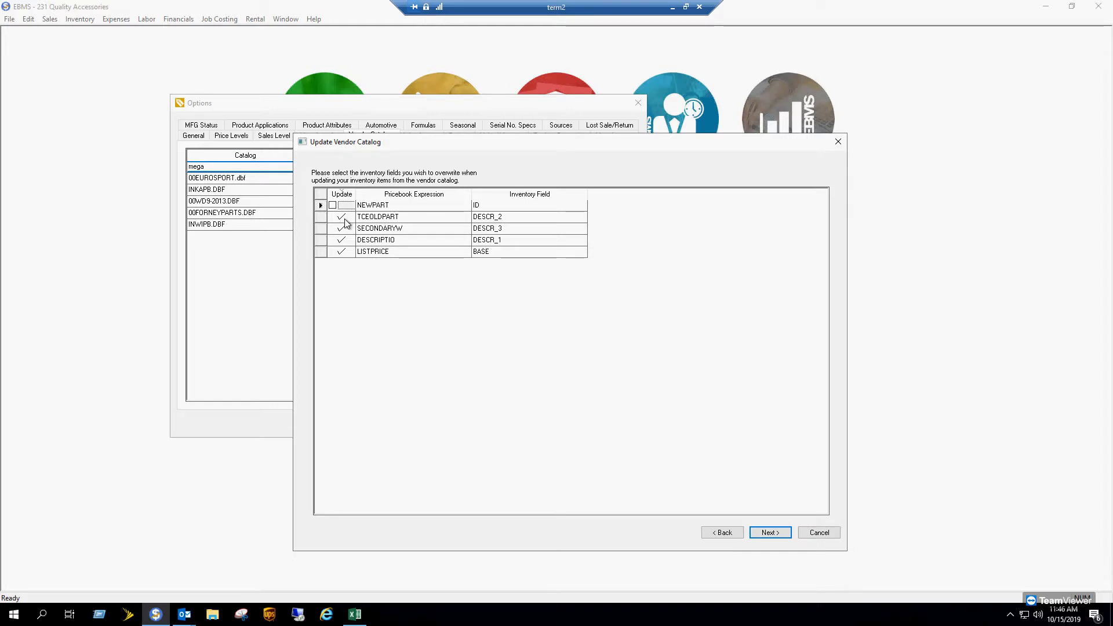
- Let DESCRIPTIO, TCEOLDPART, SECONDARYW and LISTPRICE overwrite inventory, leave NEWPART unchecked, and accept the sort columns
left_click(339, 240)
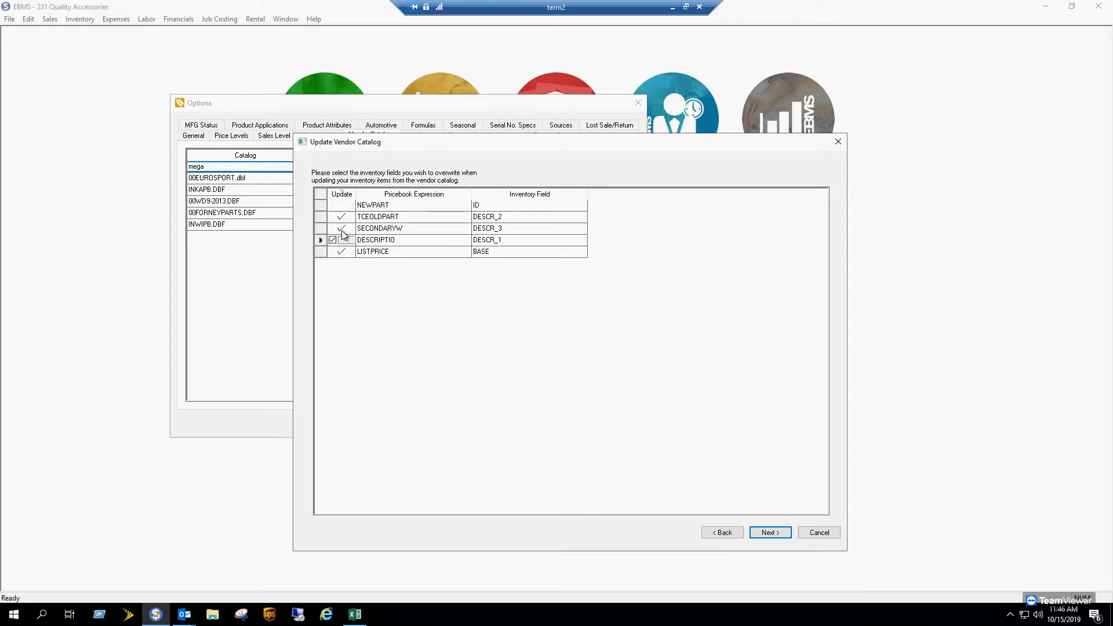
left_click(341, 228)
left_click(346, 218)
left_click(344, 229)
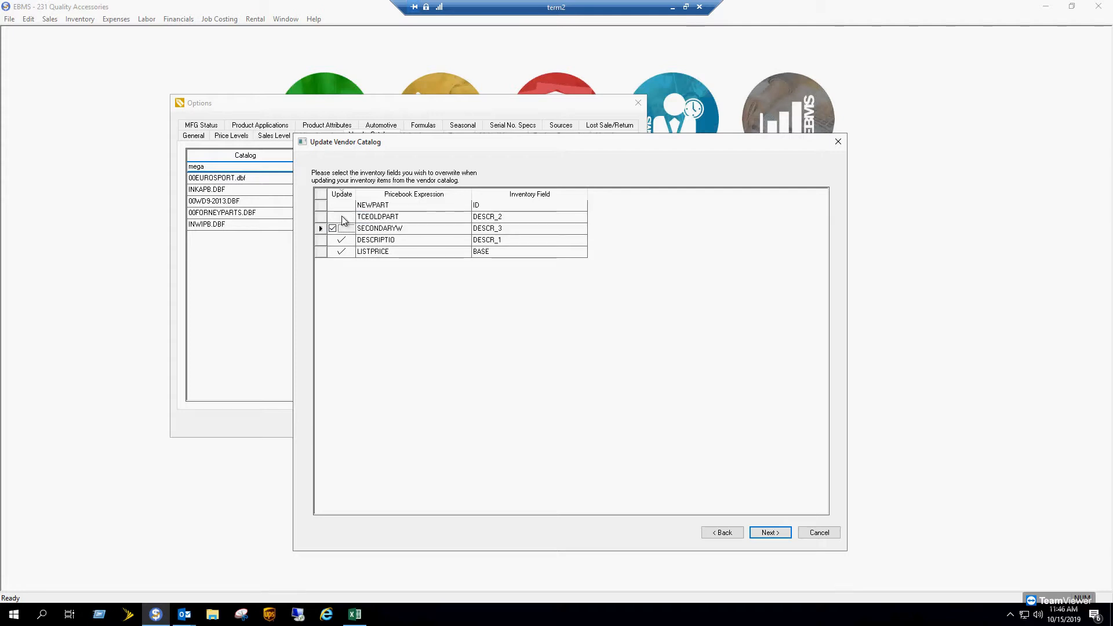
left_click(342, 217)
left_click(771, 532)
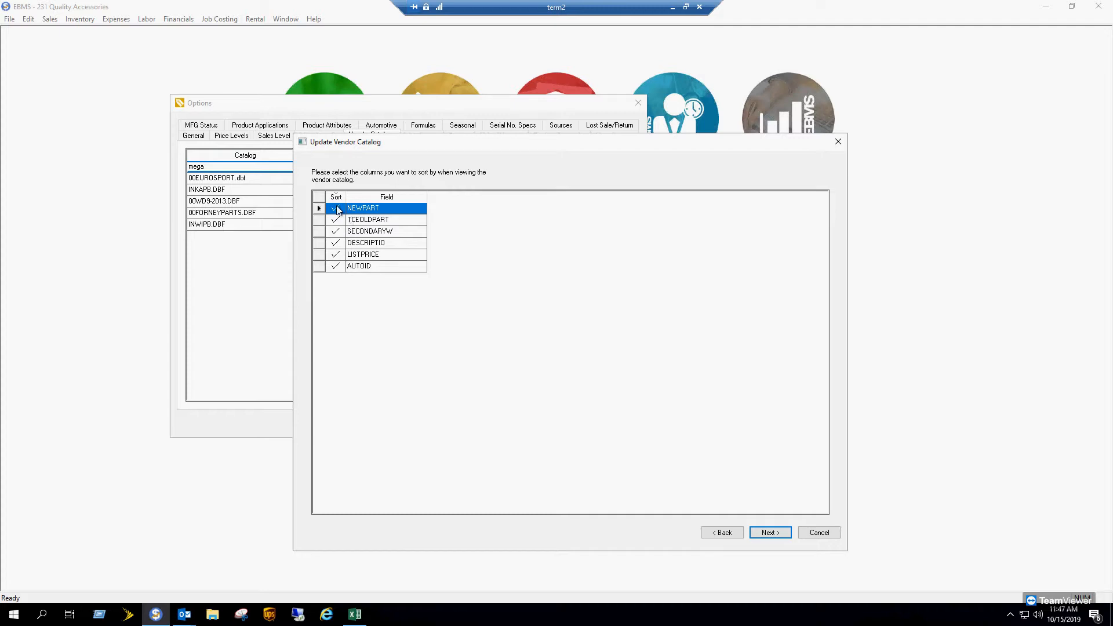
left_click(772, 530)
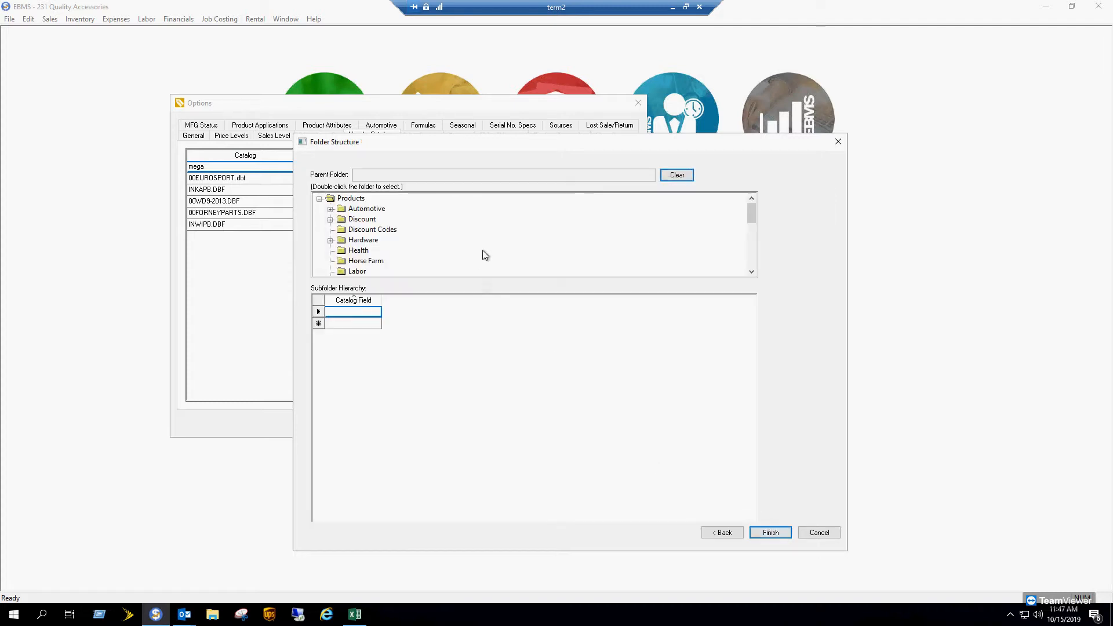
- Place the catalog in the Hardware > Tools > Parts folder and finish the wizard
mouse_move(752, 215)
left_mouse_down()
mouse_move(749, 246)
mouse_move(748, 212)
left_mouse_up()
left_click(329, 240)
scroll(404, 233, "down", 1)
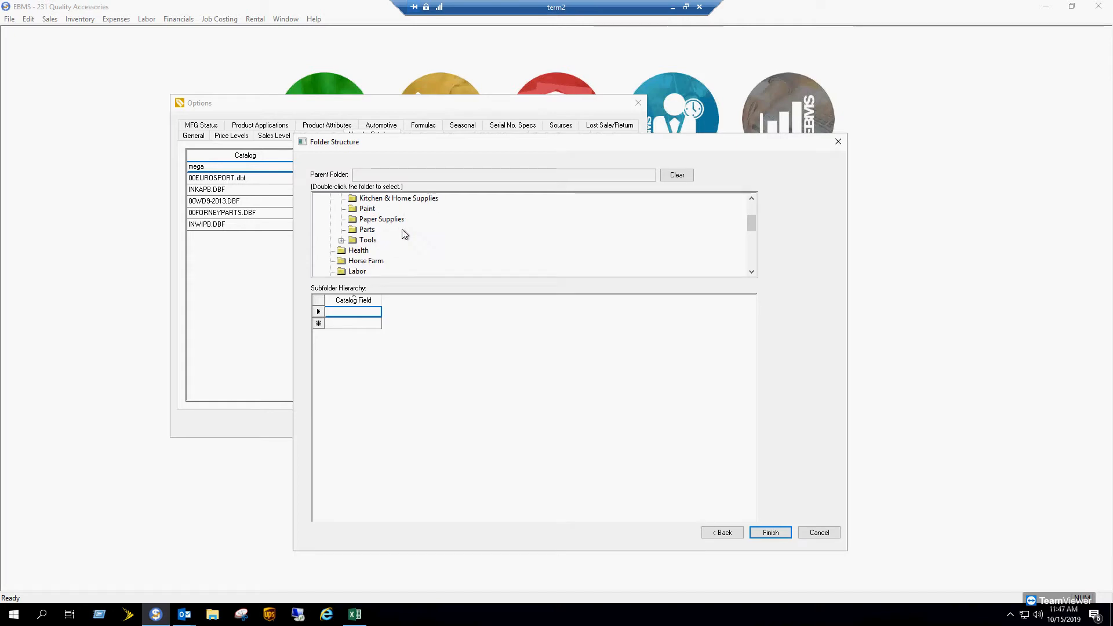
left_click(342, 240)
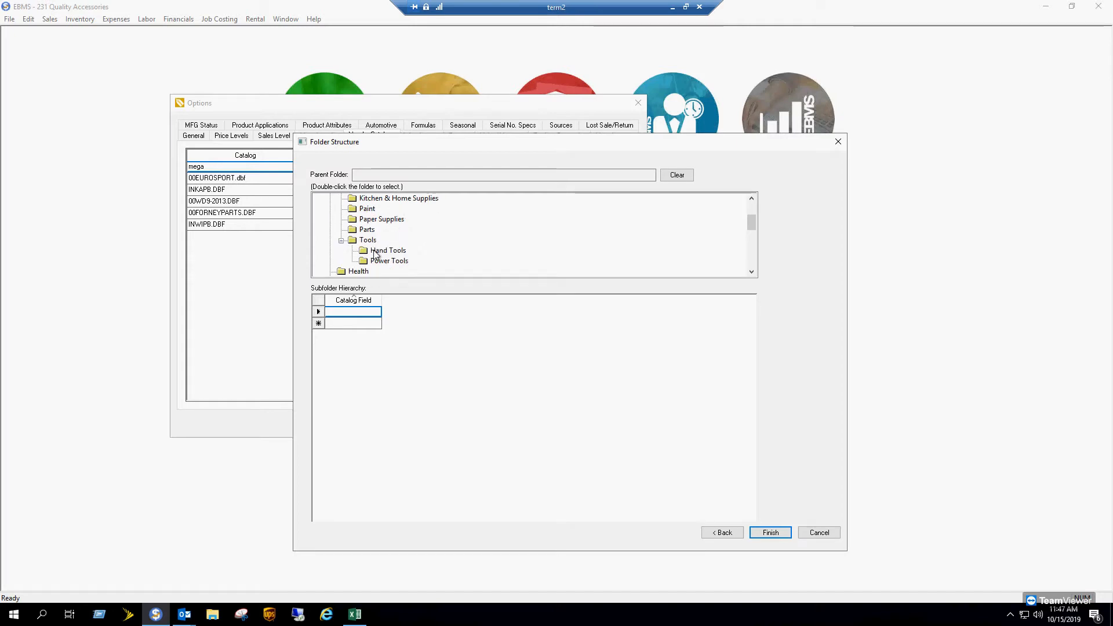
left_click(365, 233)
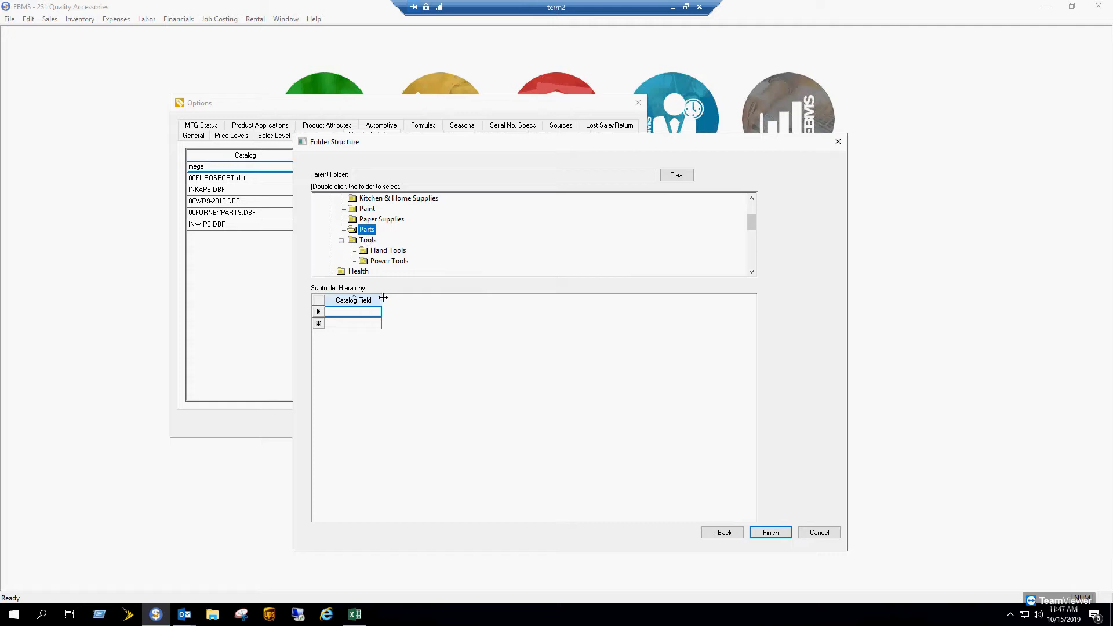
left_click_drag(381, 302, 429, 298)
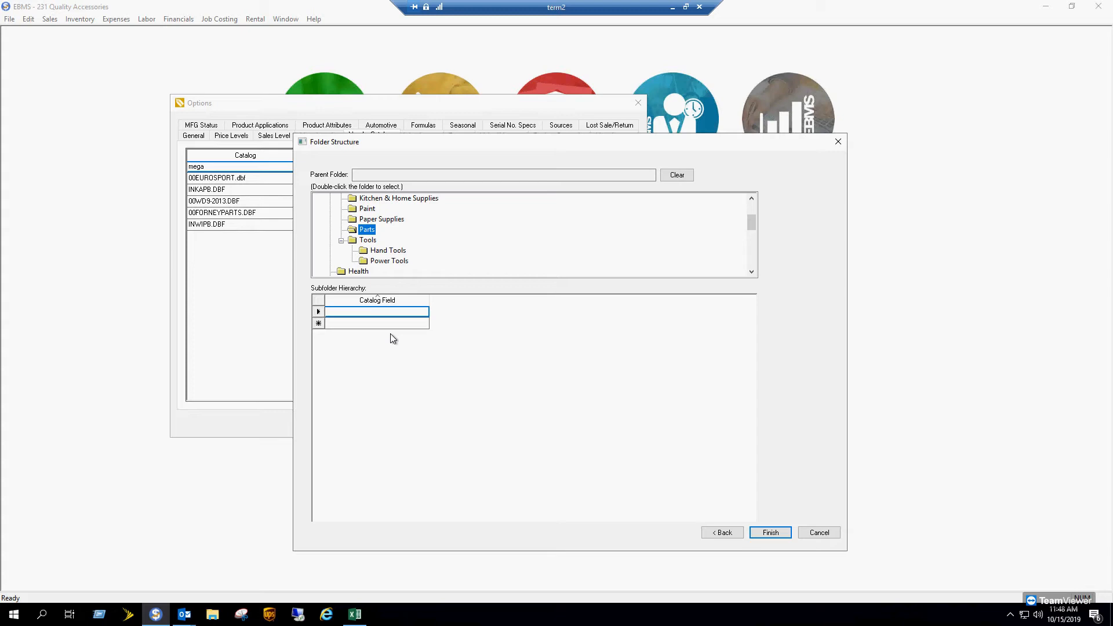
left_click(779, 533)
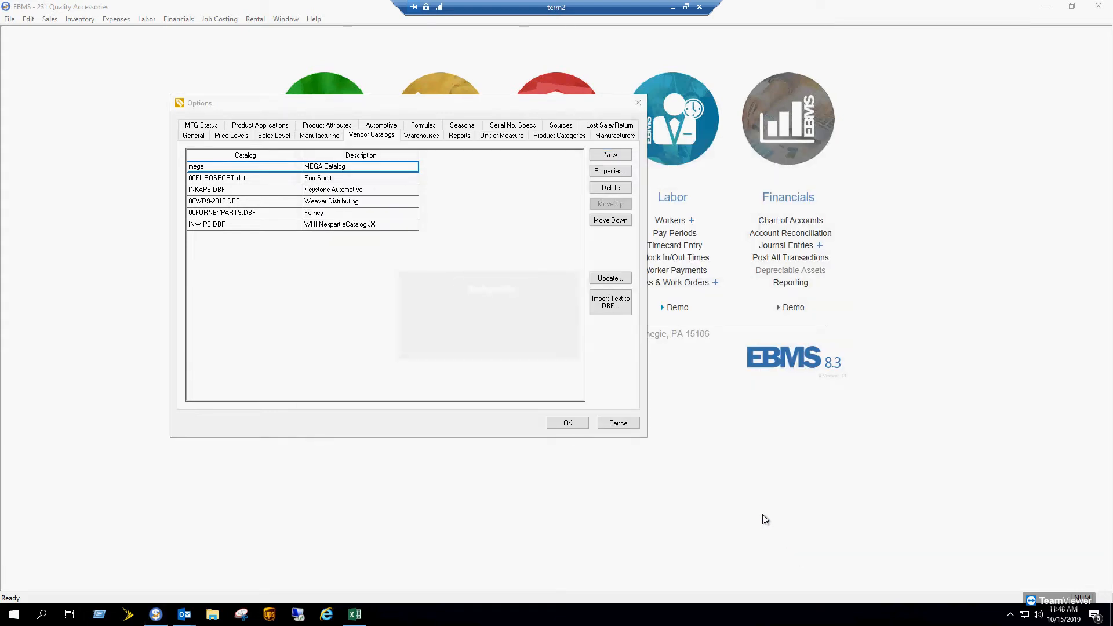
- Save the options, browse the 2019_Christy_Parts items in the Product Catalog, then close it
left_click(569, 423)
left_click(439, 195)
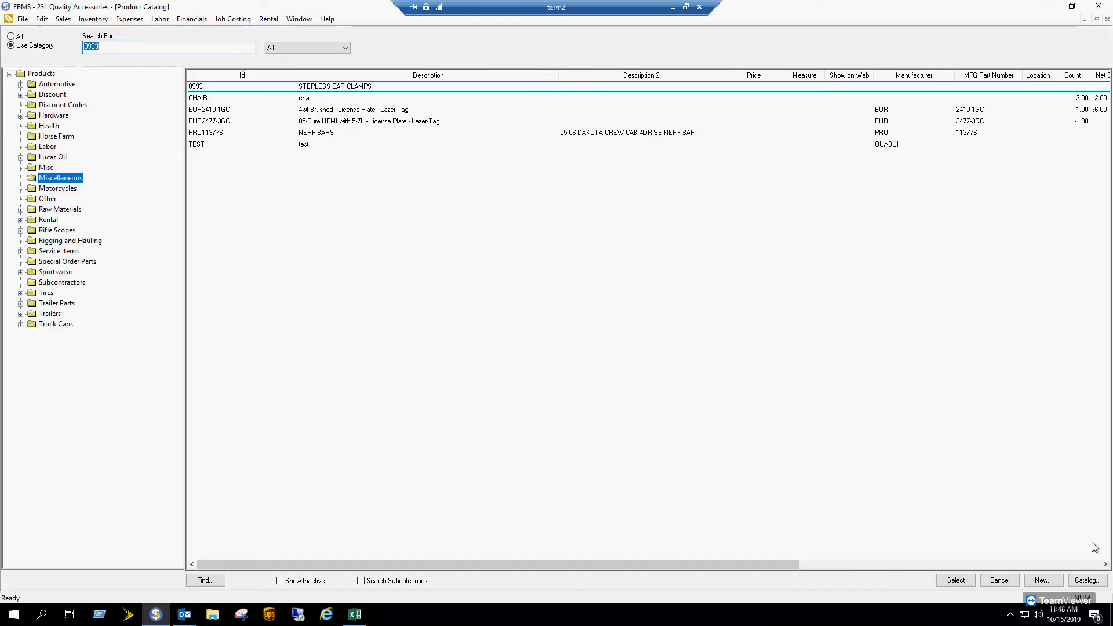
left_click(1094, 581)
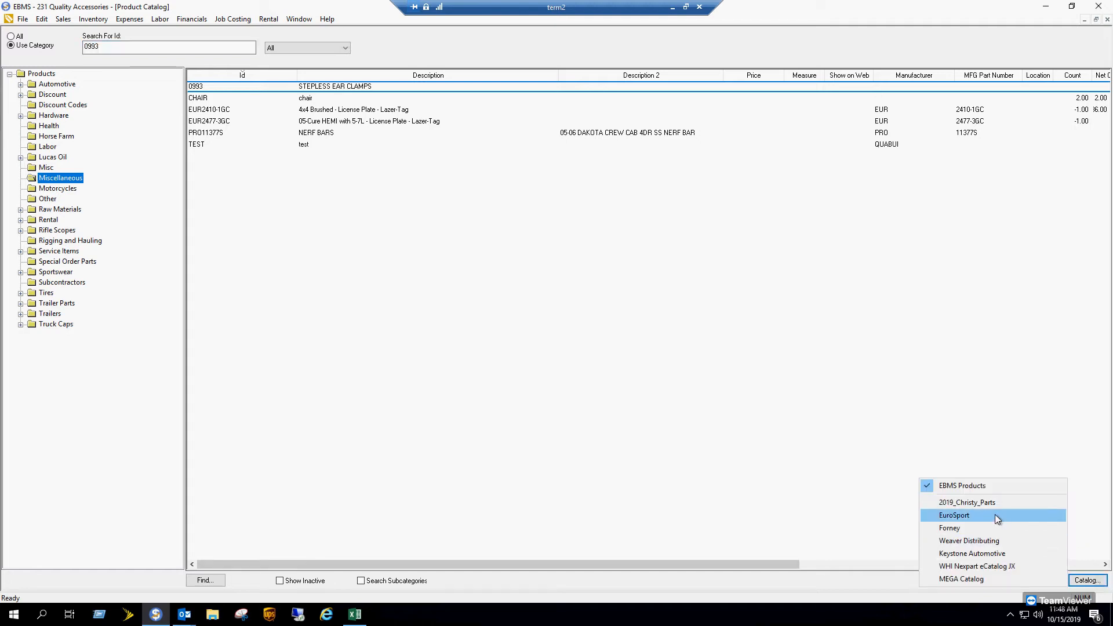
left_click(980, 505)
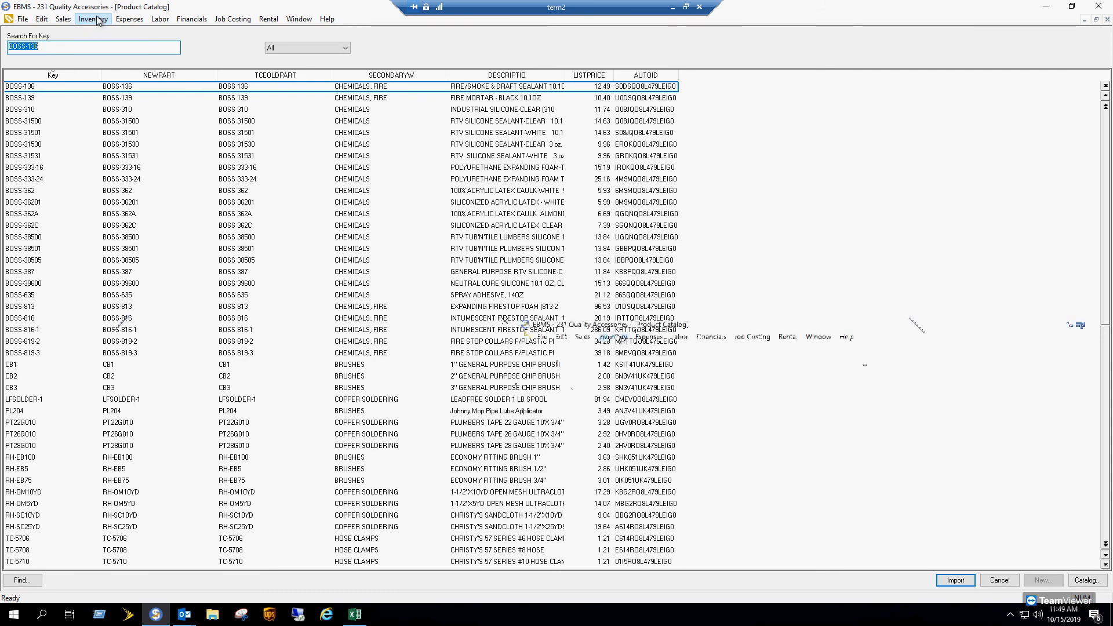
left_click(101, 20)
left_click(991, 580)
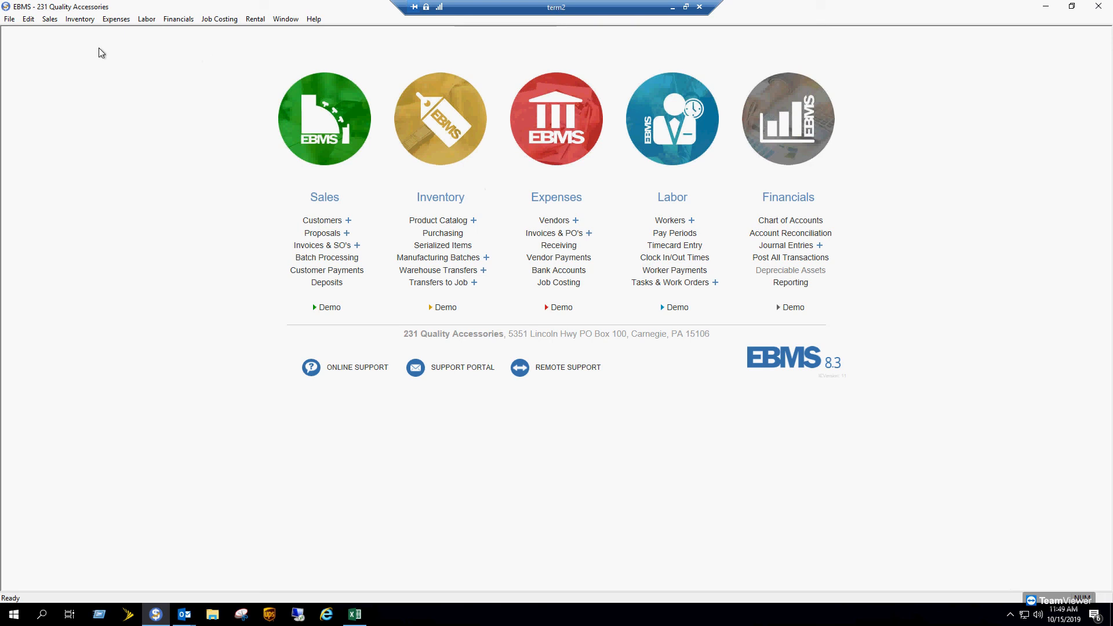
- Run Update From Vendor Catalogs with the 2019_Christy_Parts catalog checked
left_click(80, 19)
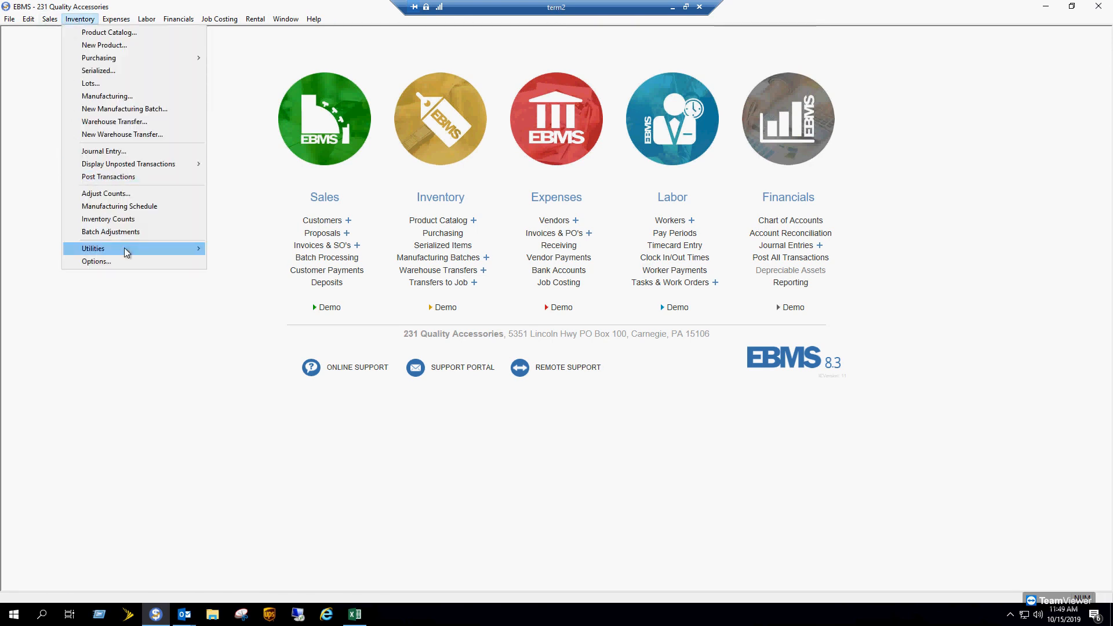
mouse_move(124, 248)
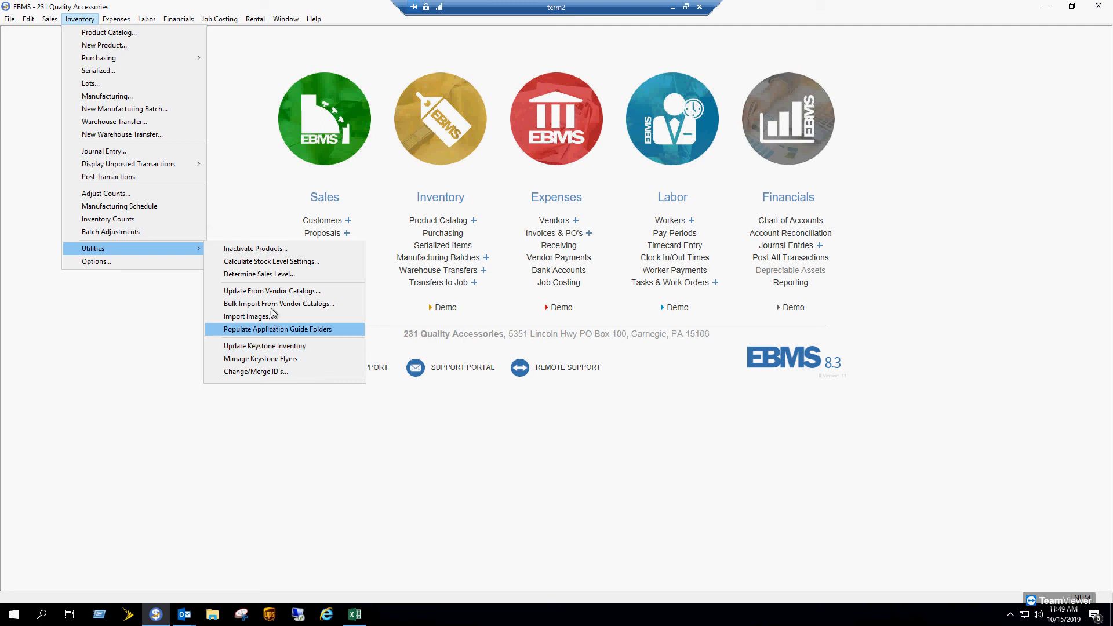
left_click(270, 291)
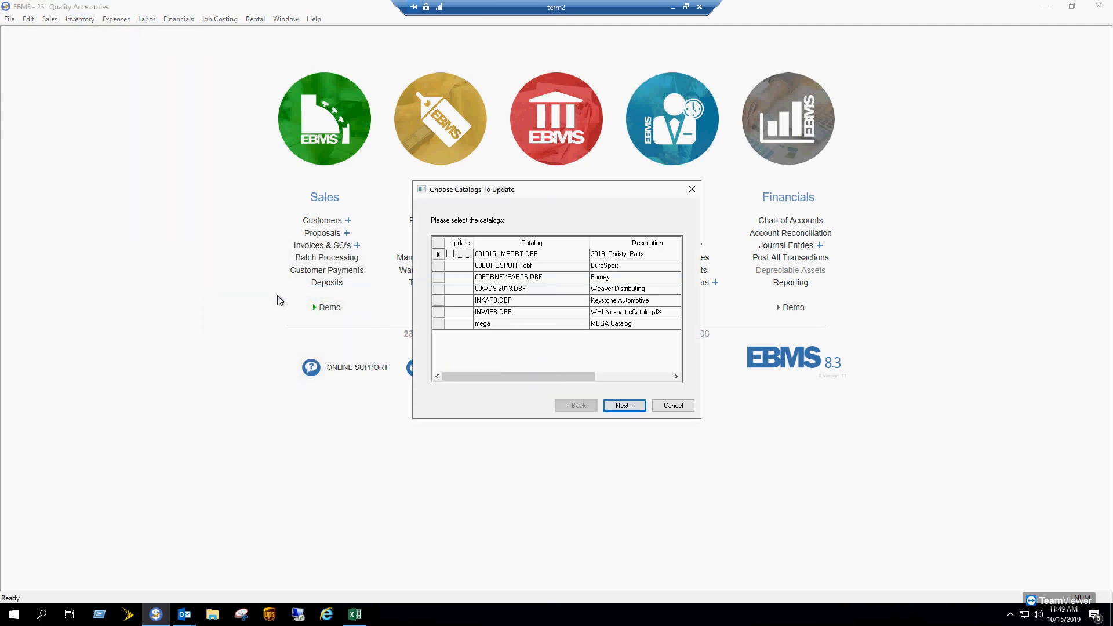
left_click(458, 255)
left_click(635, 407)
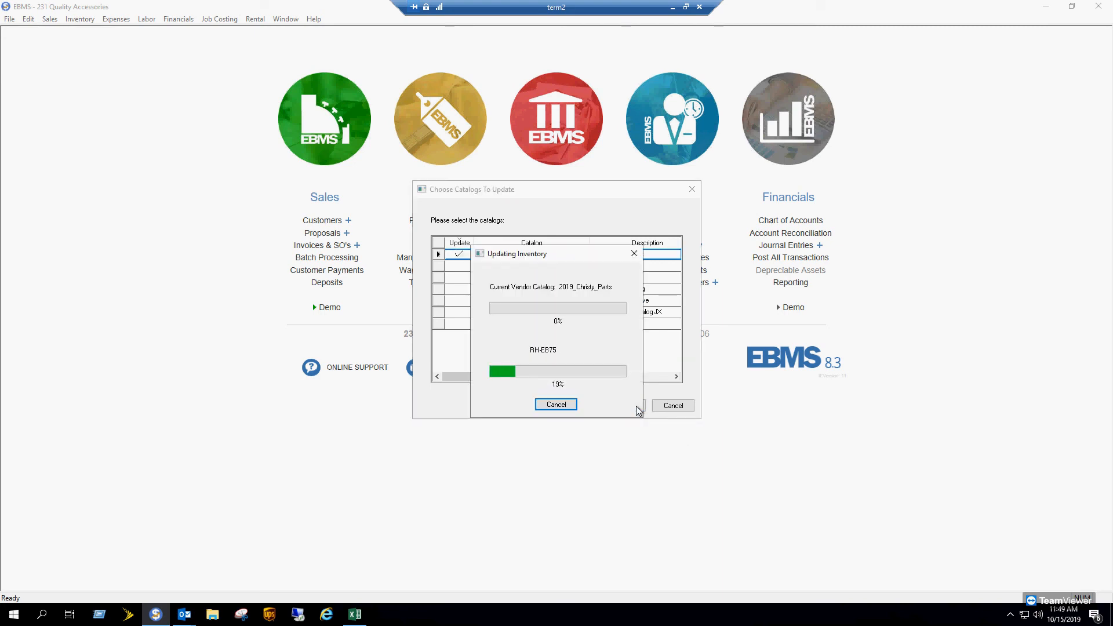